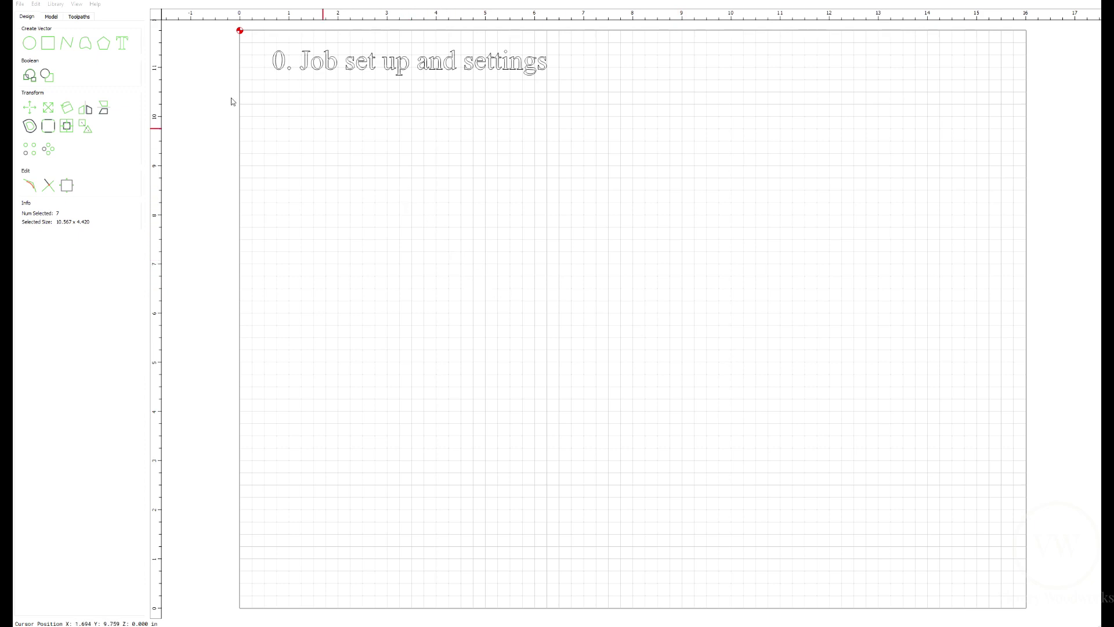
Review the Job Setup and confirm the 16 × 11.75 in stock size.
left_click(338, 136)
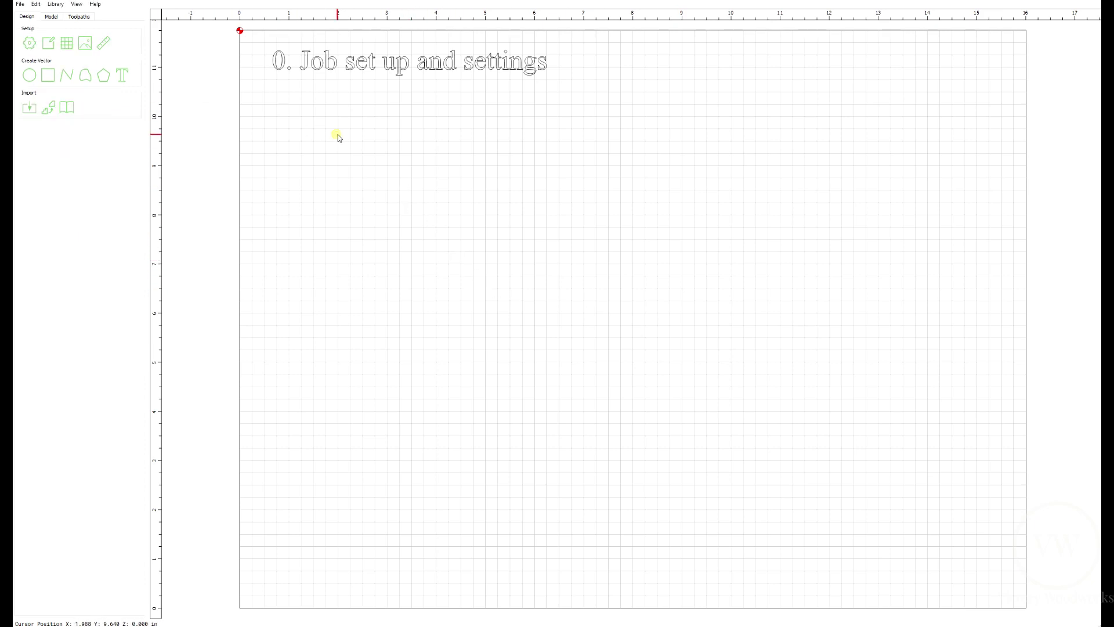
left_click(29, 44)
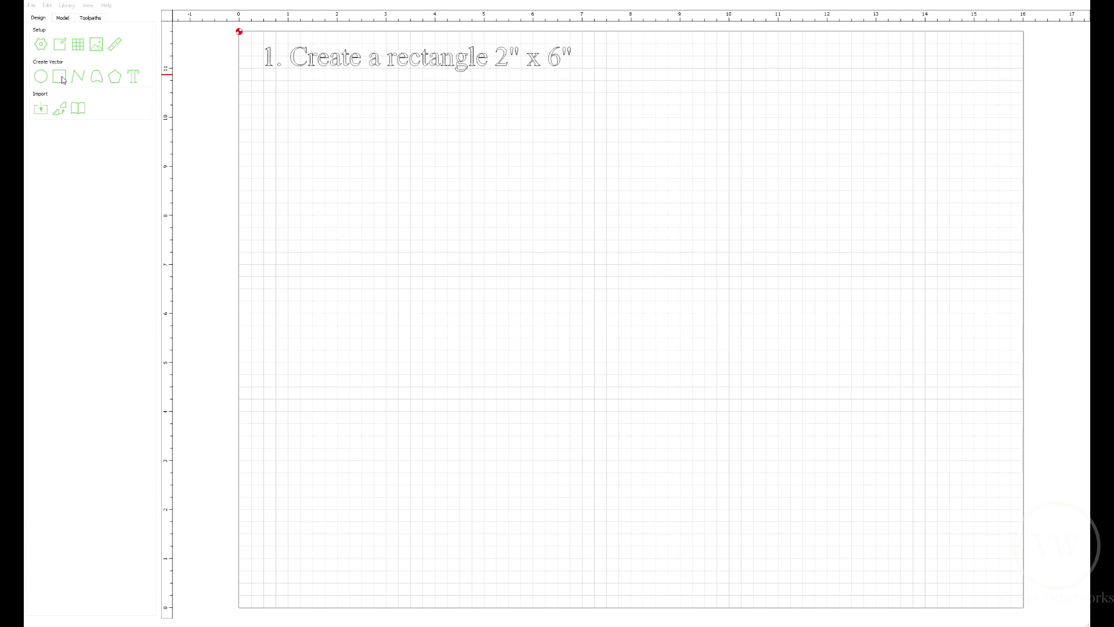
Draw a rectangle and size it to Width 2 in and Height 6 in.
left_click(60, 77)
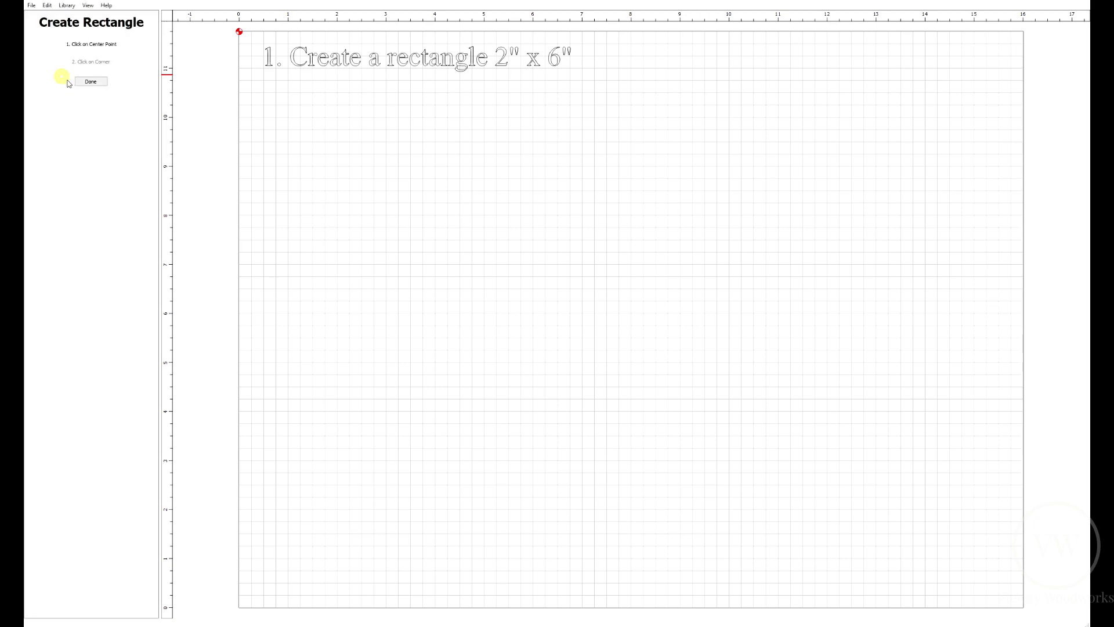
left_click(296, 94)
left_click(372, 155)
left_click_drag(342, 156, 435, 298)
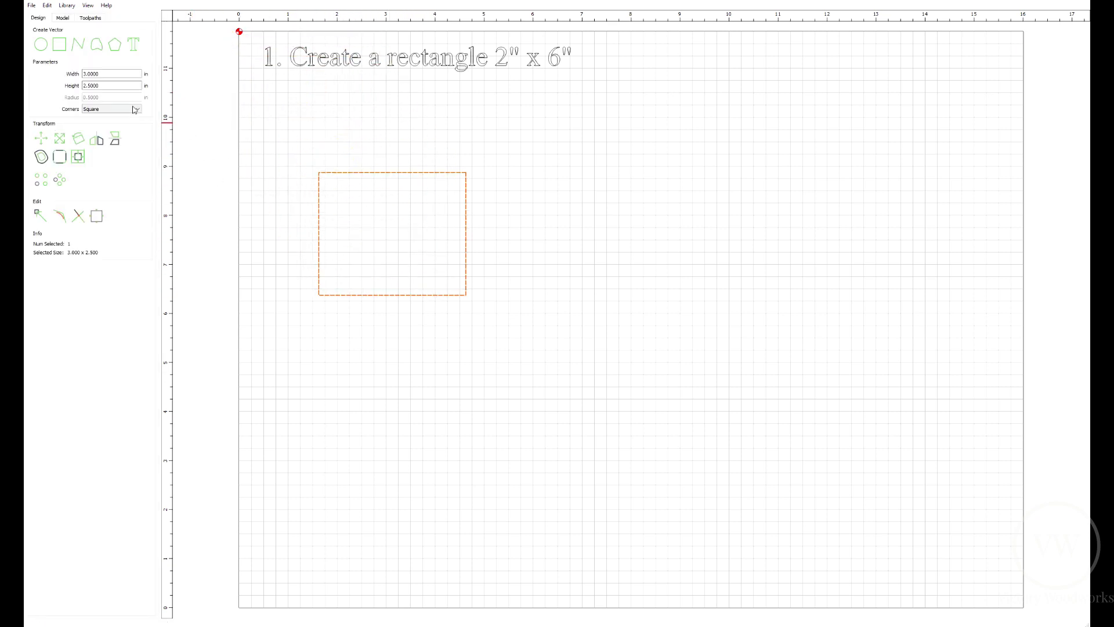
double_click(102, 74)
type("2")
double_click(105, 85)
type("6")
key("Return")
Move the 2 × 6 in rectangle to the board's top-left and reselect it.
left_click_drag(348, 92, 307, 97)
key("Escape")
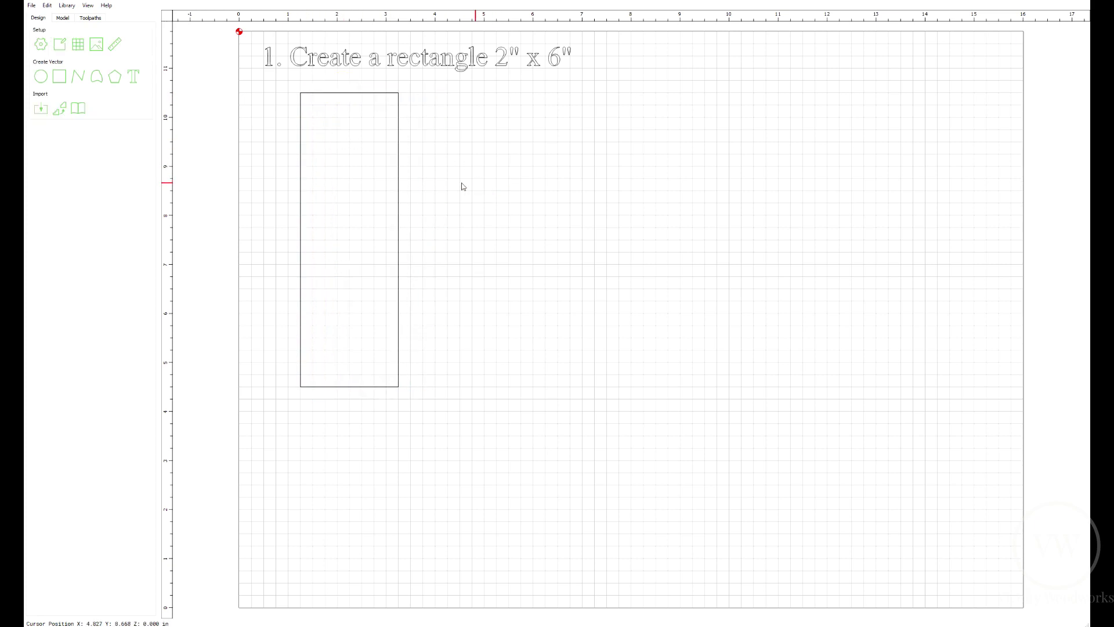
left_click(399, 132)
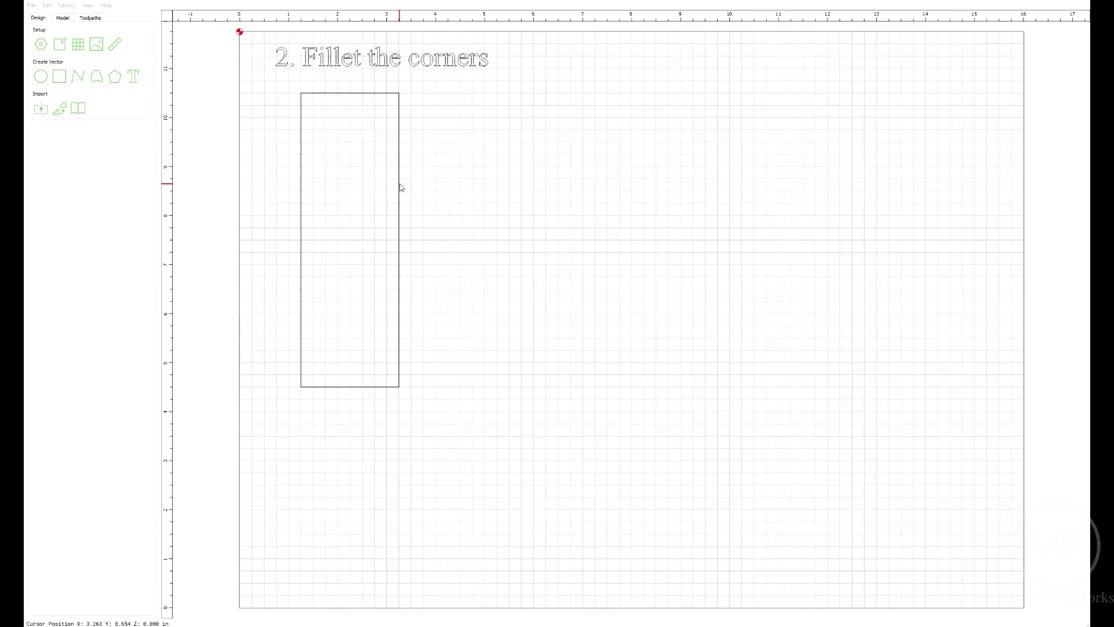
Give the 2 × 6 in rectangle Fillet corners with a 0.5 in radius.
left_click(399, 184)
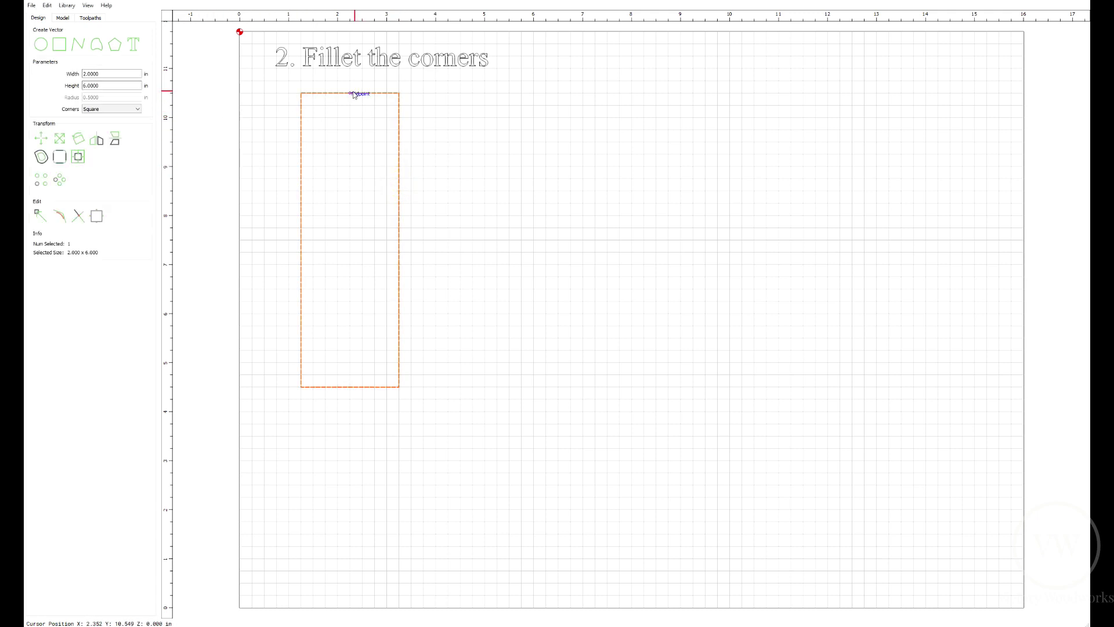
left_click(137, 108)
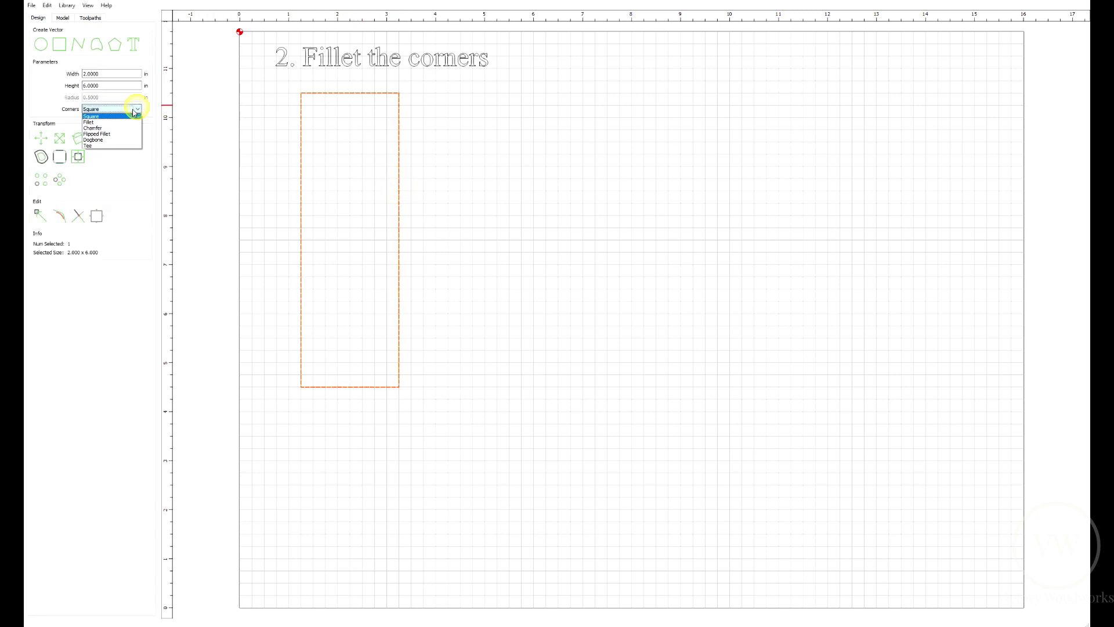
left_click(99, 123)
left_click(94, 97)
left_click(94, 97)
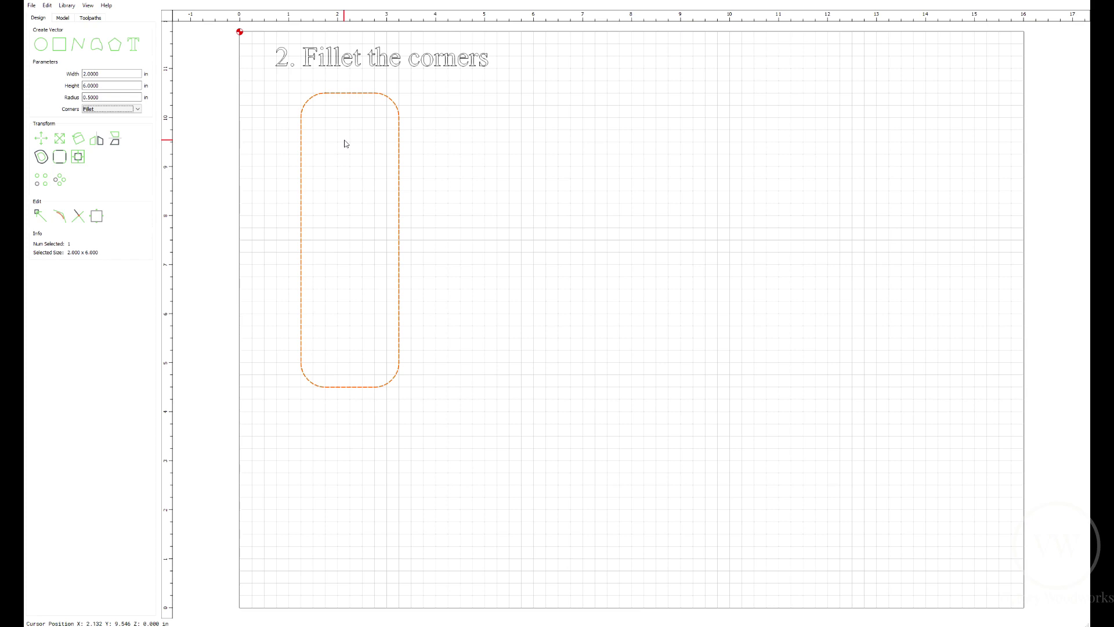
left_click(59, 45)
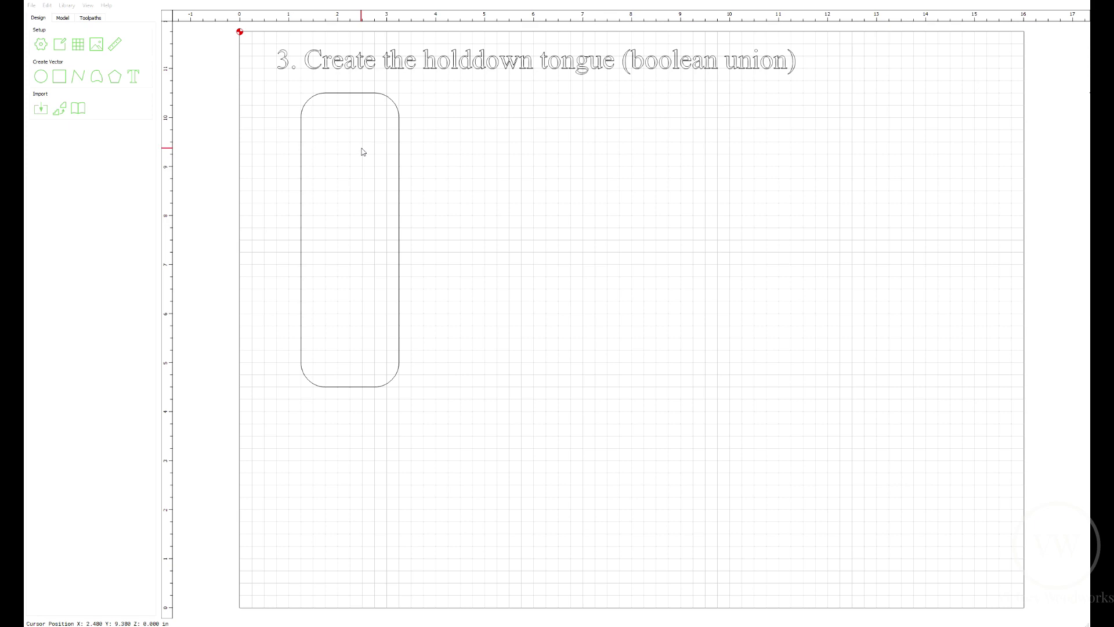
Draw a 2 × 1 in rectangle with Fillet corners to form a rounded slot.
left_click(60, 76)
left_click(495, 110)
left_click(545, 130)
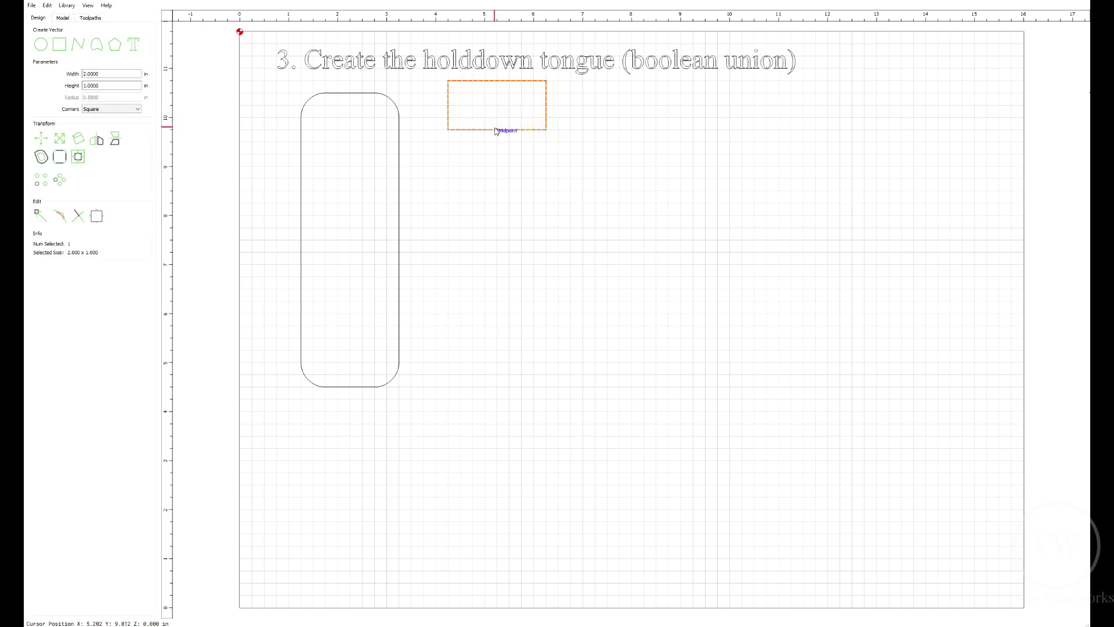
left_click_drag(495, 131, 496, 180)
double_click(114, 74)
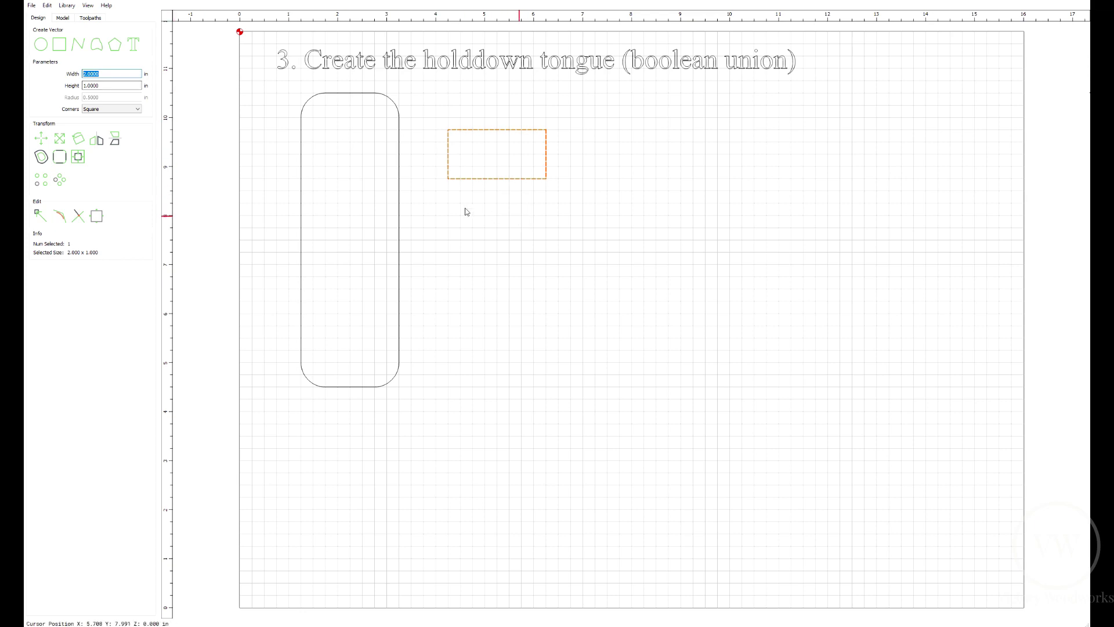
left_click(111, 110)
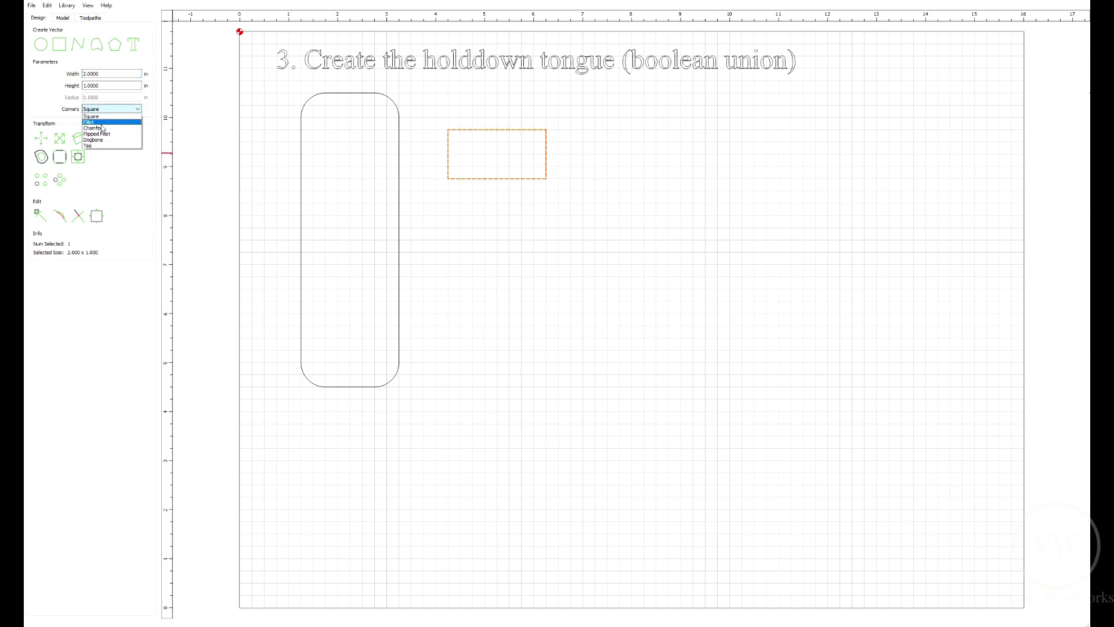
left_click(102, 123)
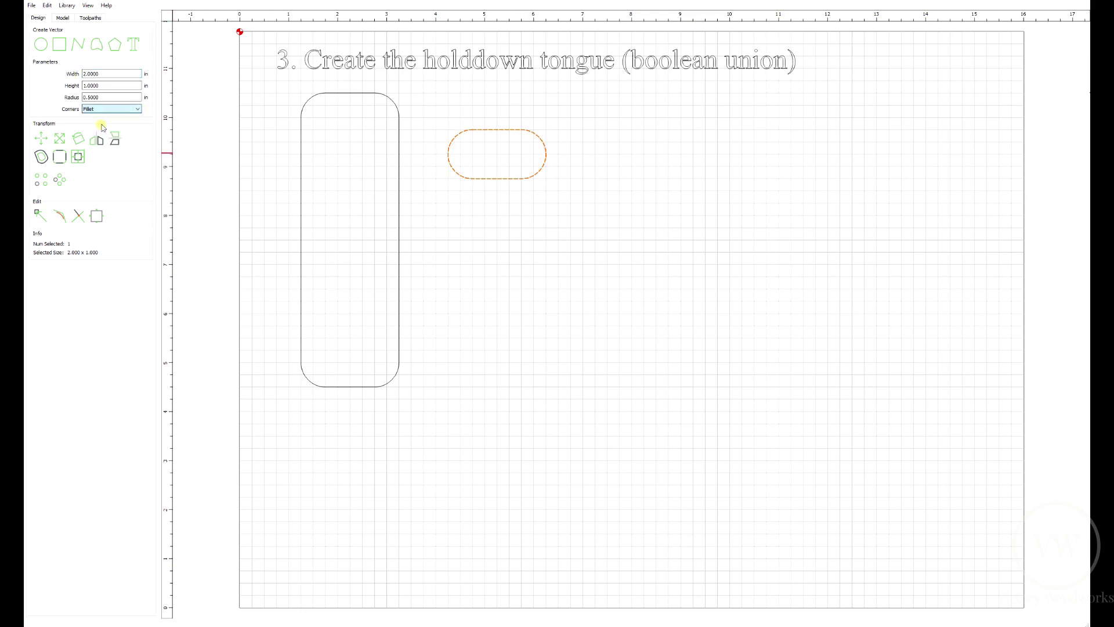
Add a 2 × 0.5 in rectangle whose top aligns with the slot's centre line.
left_click(61, 43)
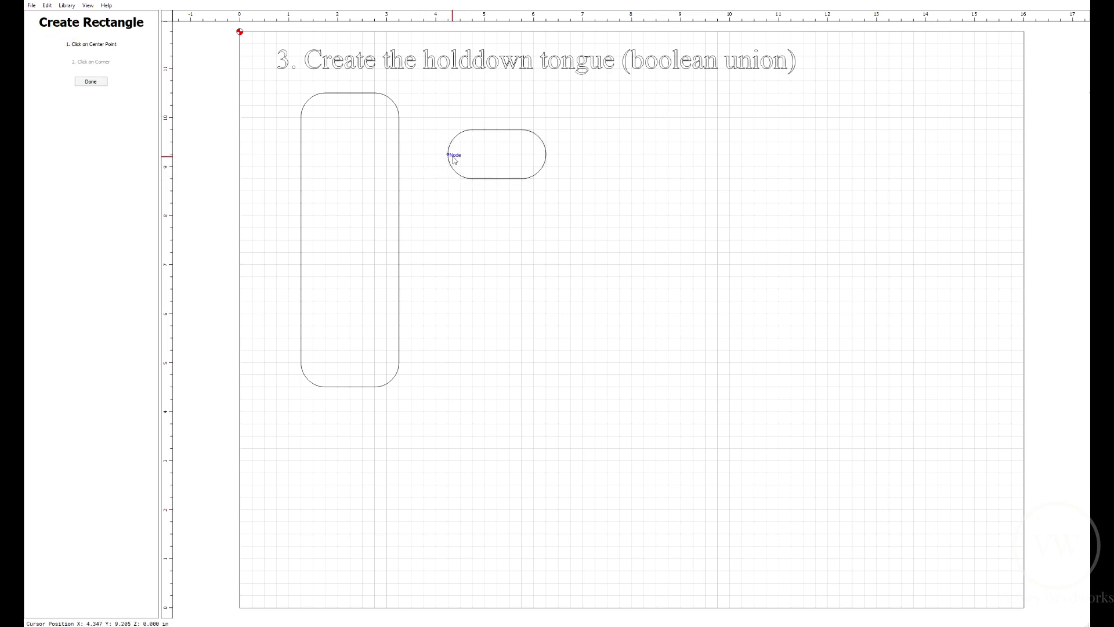
left_click(453, 155)
left_click(498, 178)
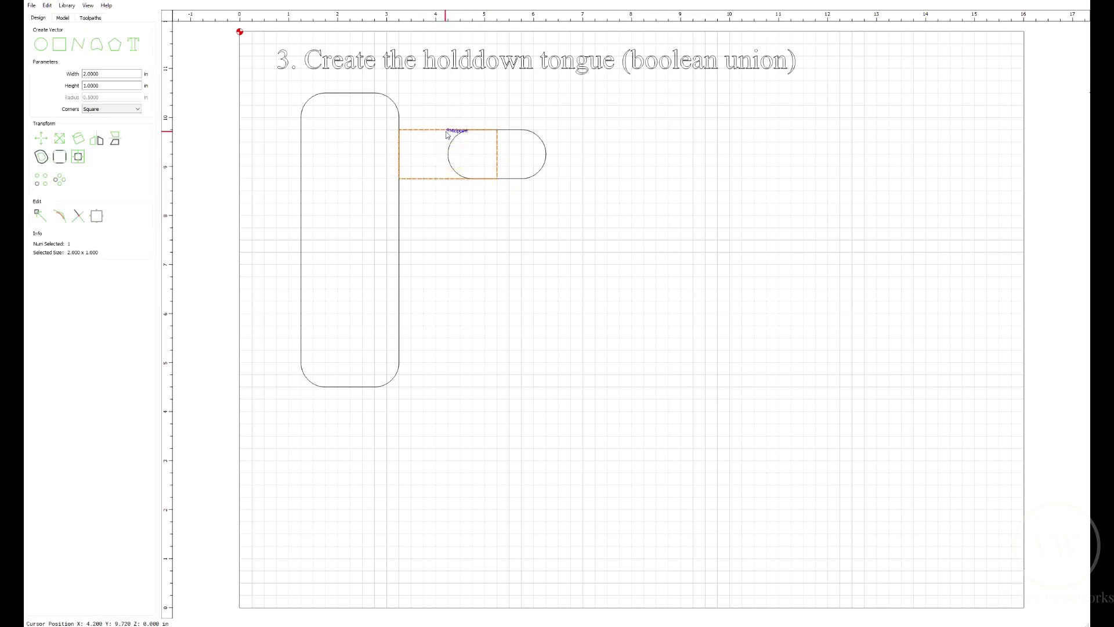
left_click_drag(447, 135, 502, 163)
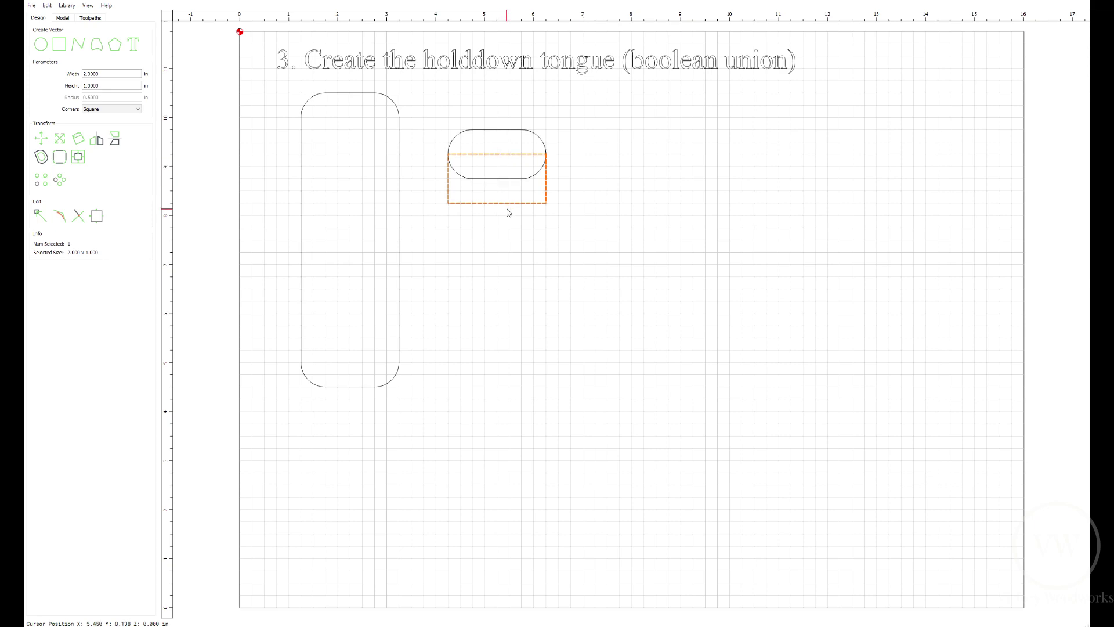
double_click(117, 85)
type(".5")
key("Return")
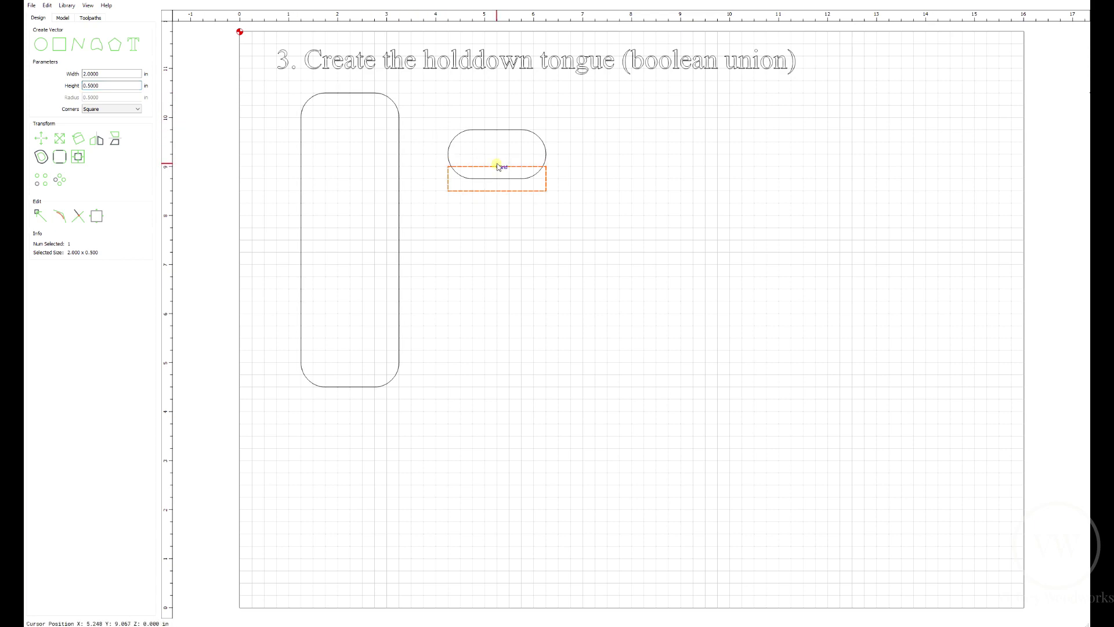
left_click_drag(499, 167, 499, 155)
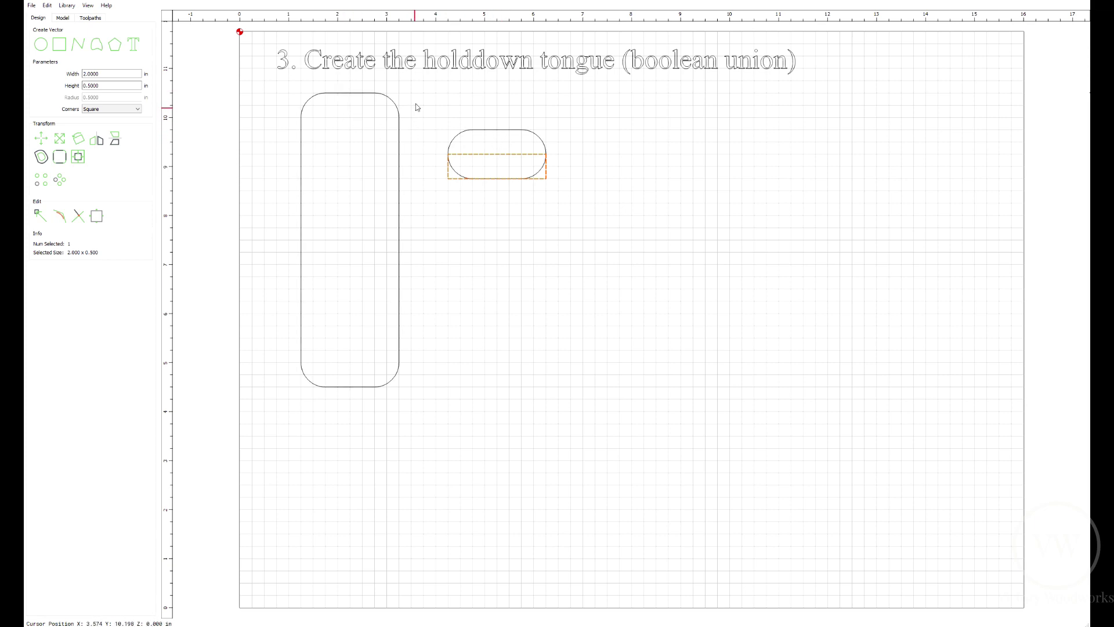
Move both shapes onto the tall rectangle's top and Boolean Union them.
left_click_drag(415, 105, 614, 229)
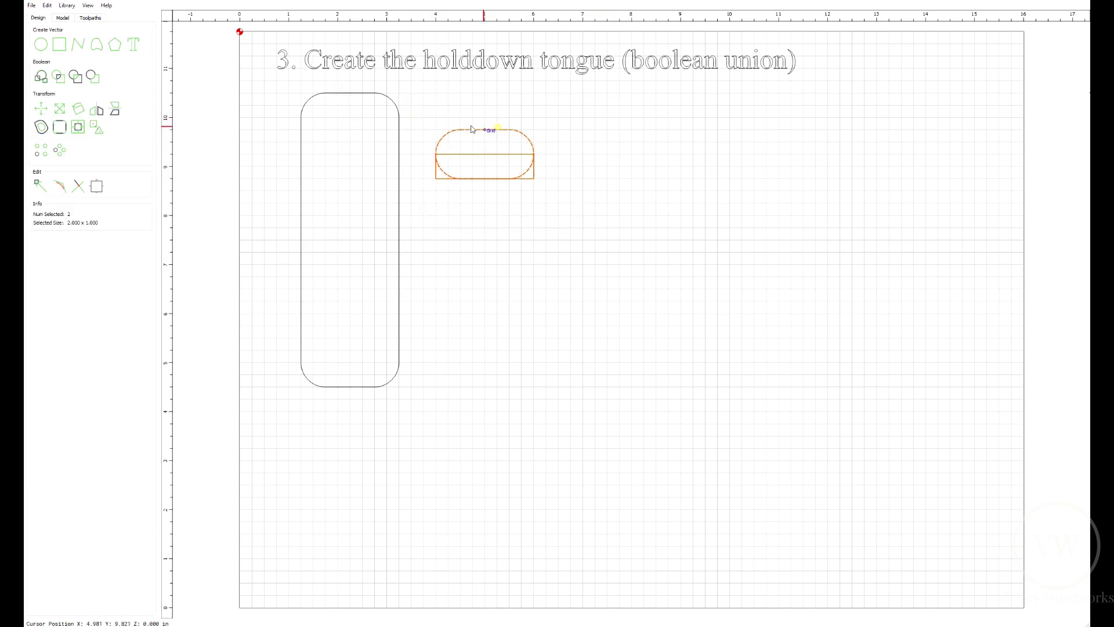
left_click_drag(498, 130, 350, 93)
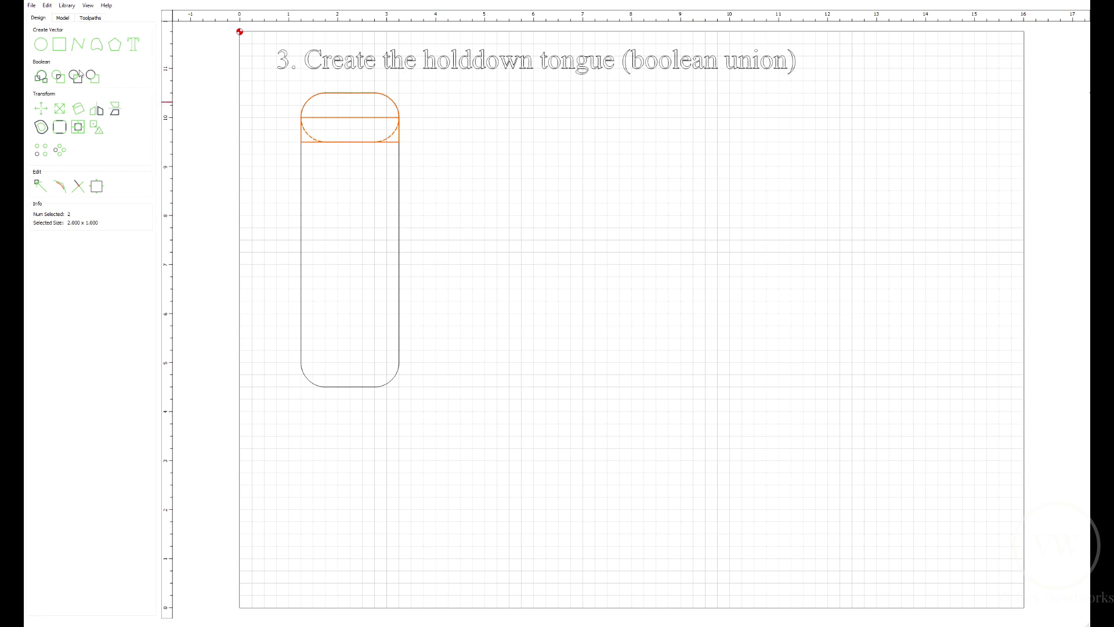
left_click(59, 78)
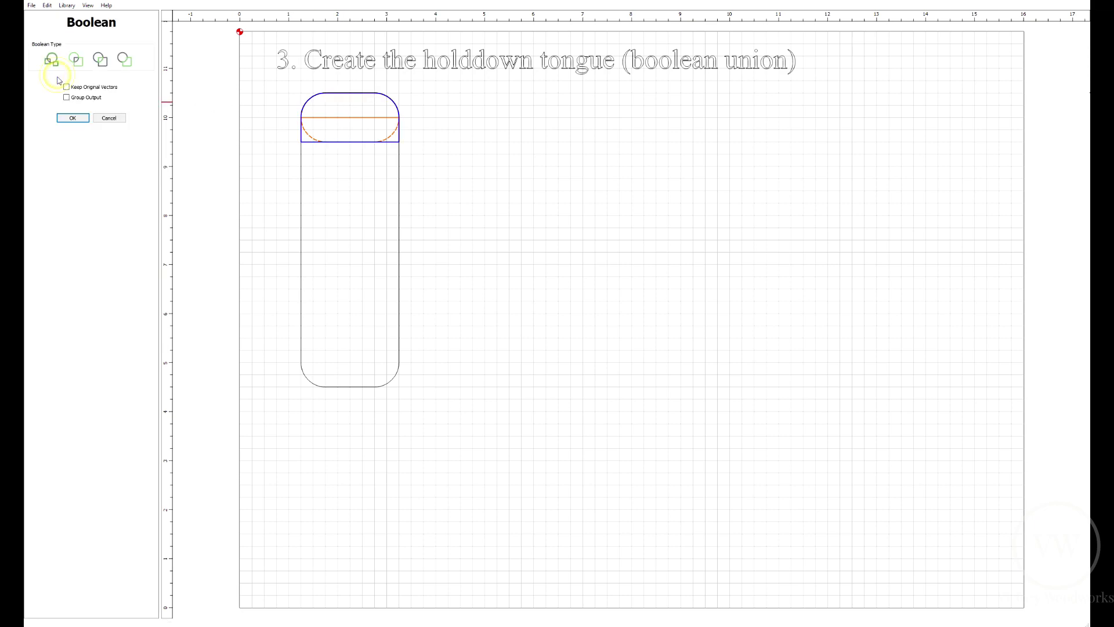
left_click(82, 119)
left_click(555, 161)
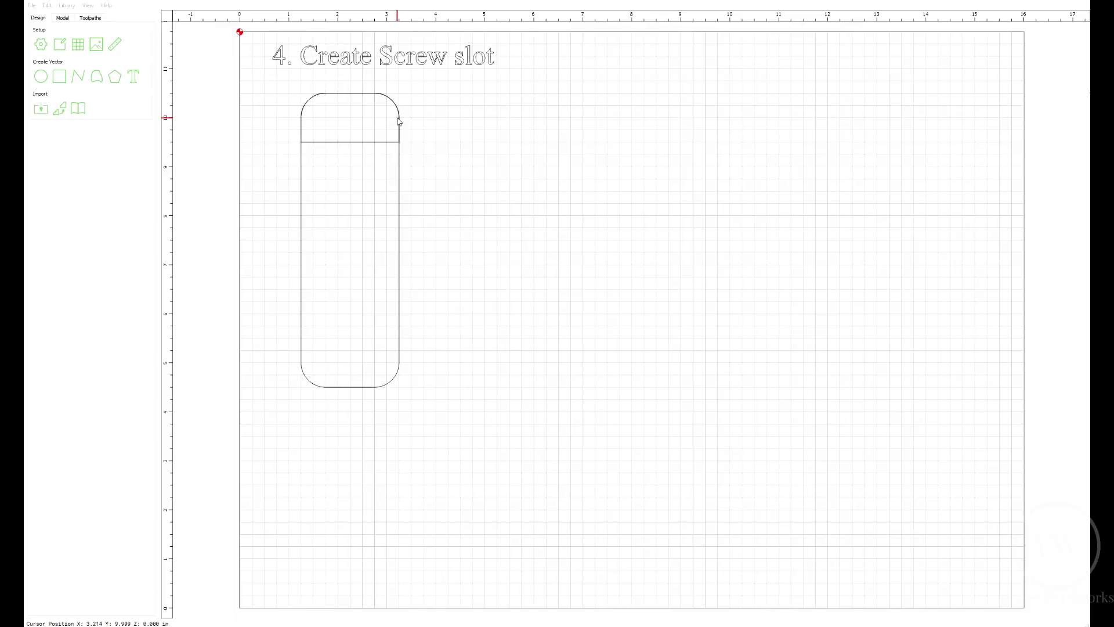
Draw a 0.5 × 4 in rectangle and centre it in the clamp outline's lower part.
left_click(60, 76)
left_click(533, 167)
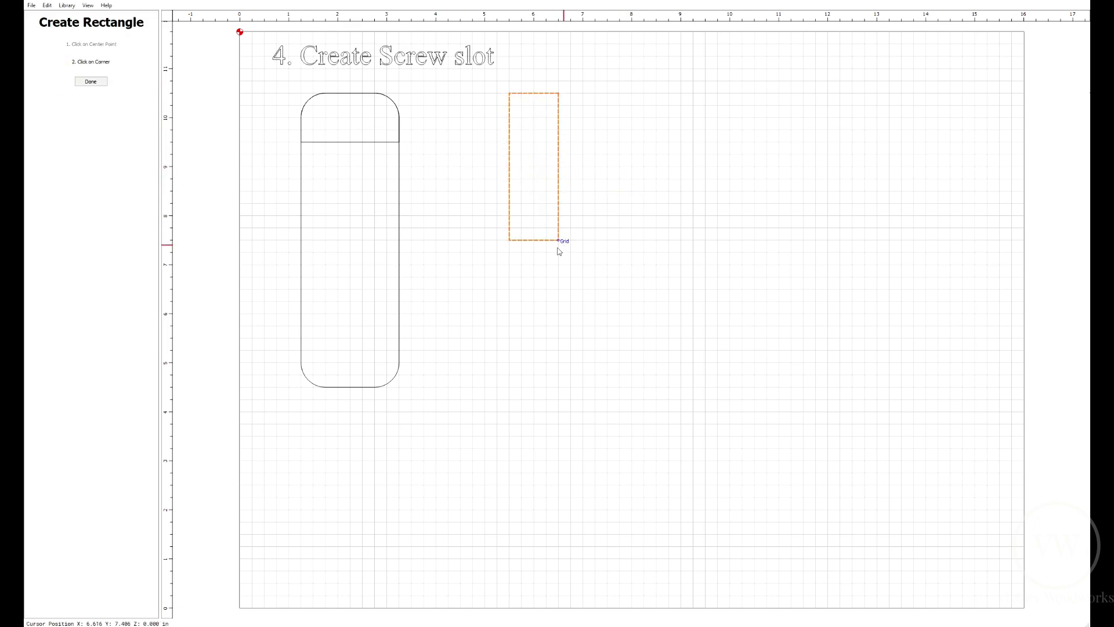
left_click(545, 265)
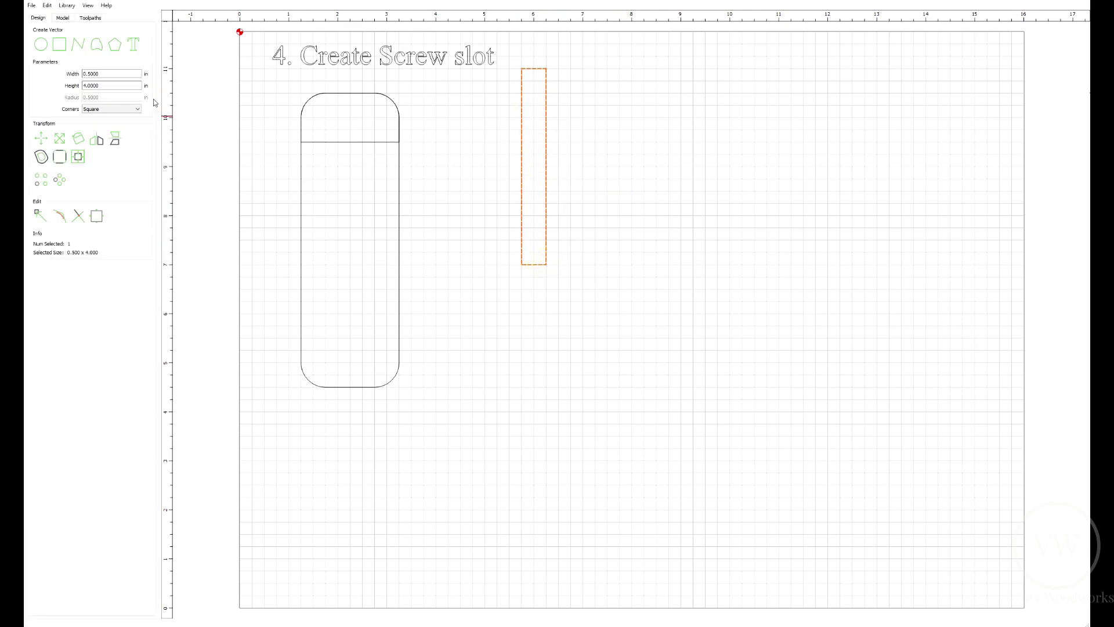
double_click(96, 74)
type(".25")
left_click(618, 284)
left_click(534, 69)
left_click_drag(524, 80, 351, 169)
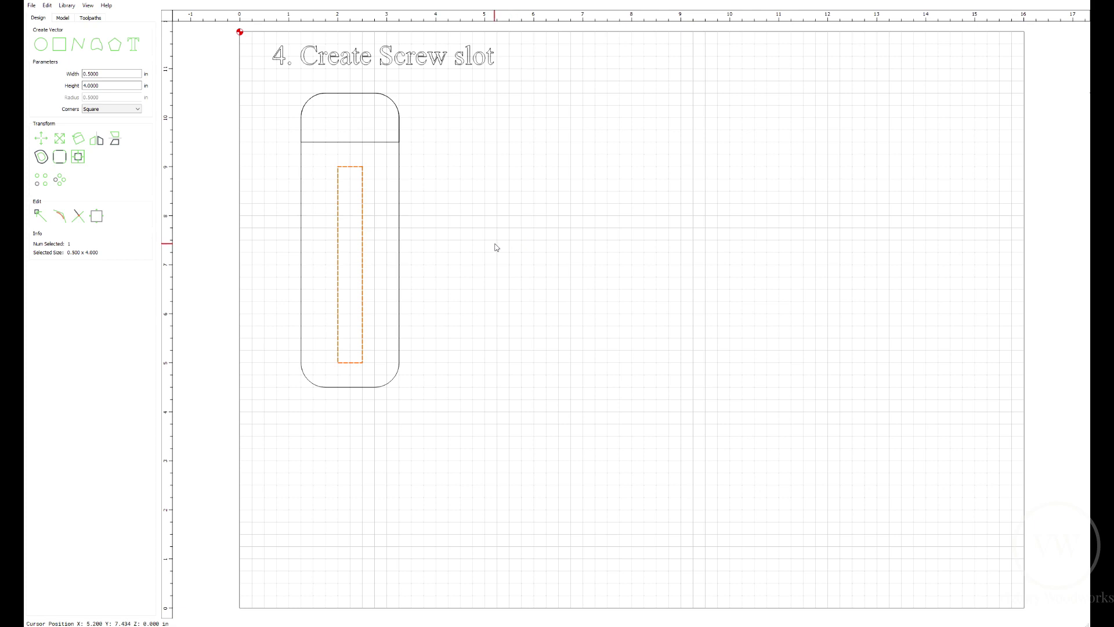
left_click(773, 288)
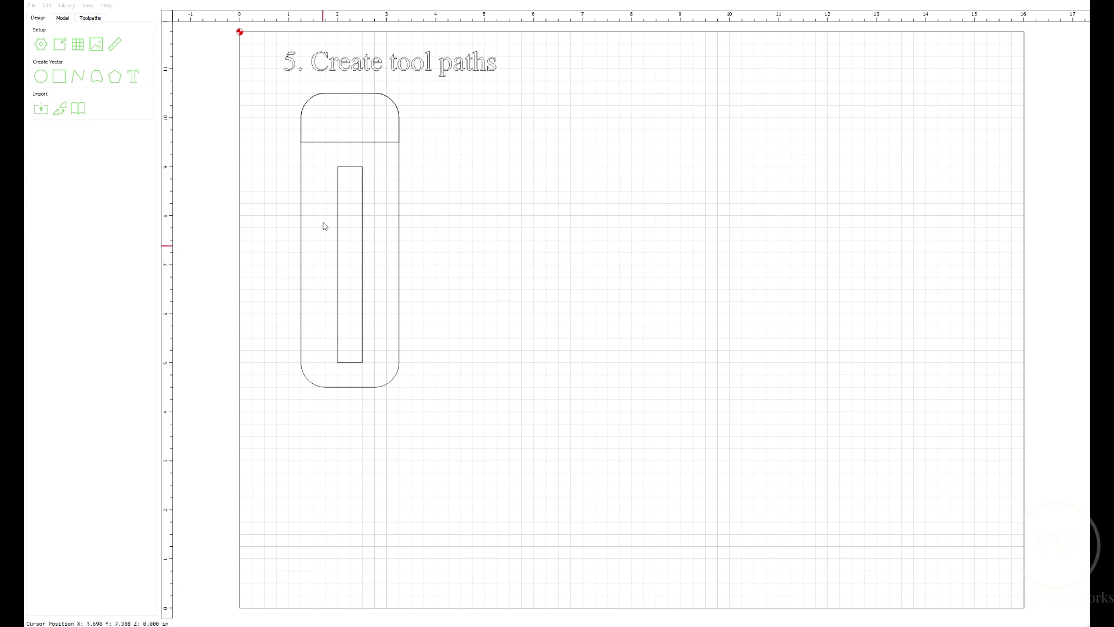
left_click(91, 19)
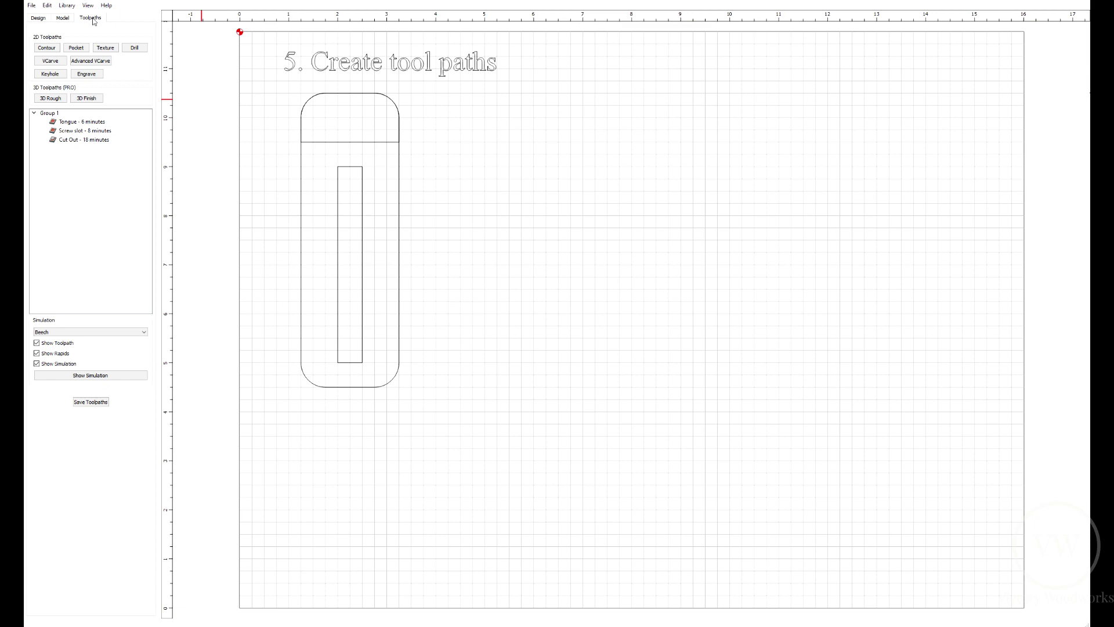
left_click(103, 140)
left_click(87, 121)
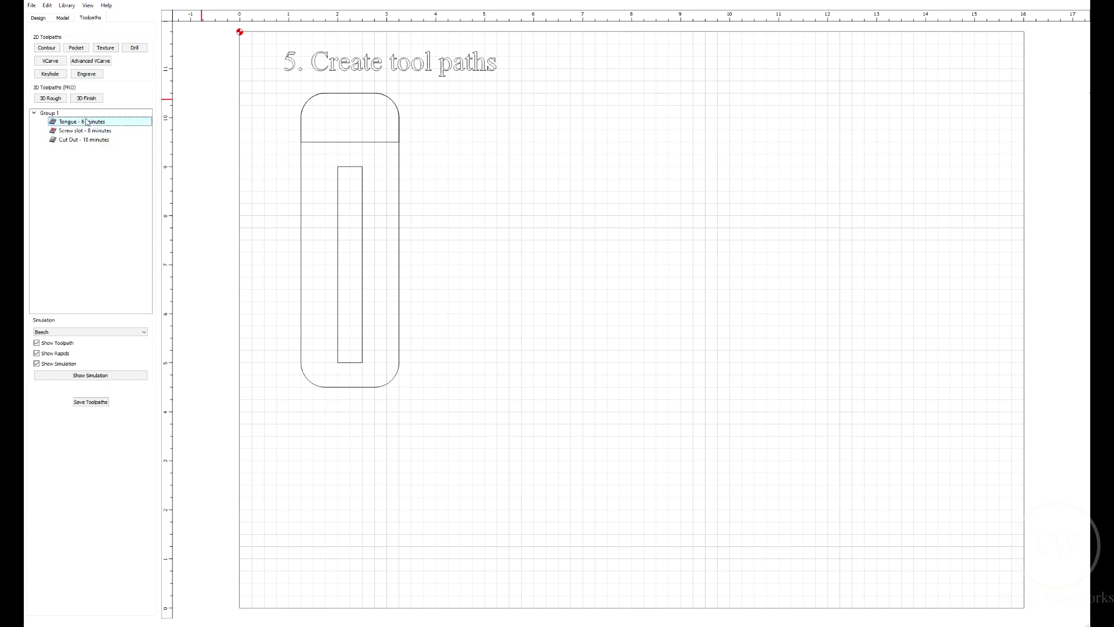
left_click(92, 131)
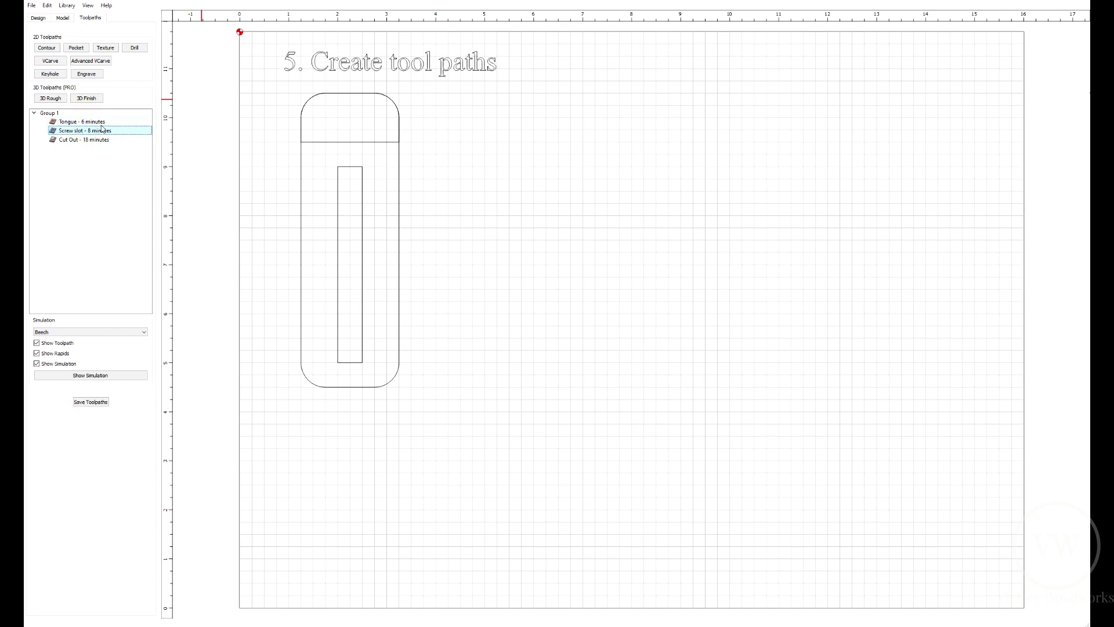
left_click(100, 121)
right_click(102, 122)
left_click(137, 136)
left_click(87, 122)
right_click(102, 122)
left_click(114, 138)
left_click(104, 123)
right_click(105, 124)
left_click(122, 139)
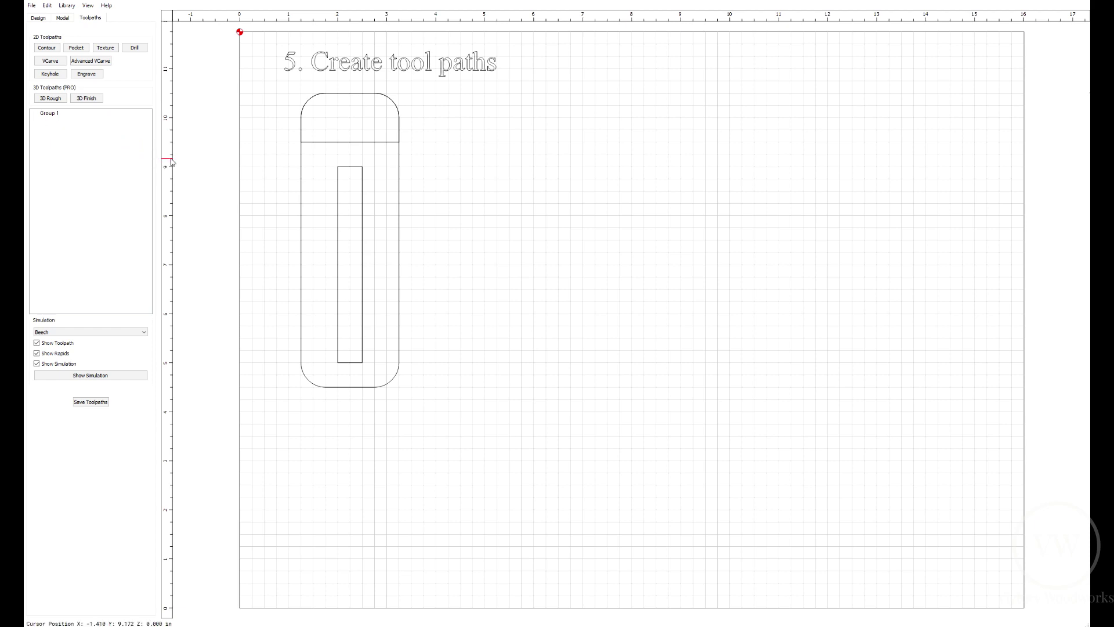
key("ctrl+z")
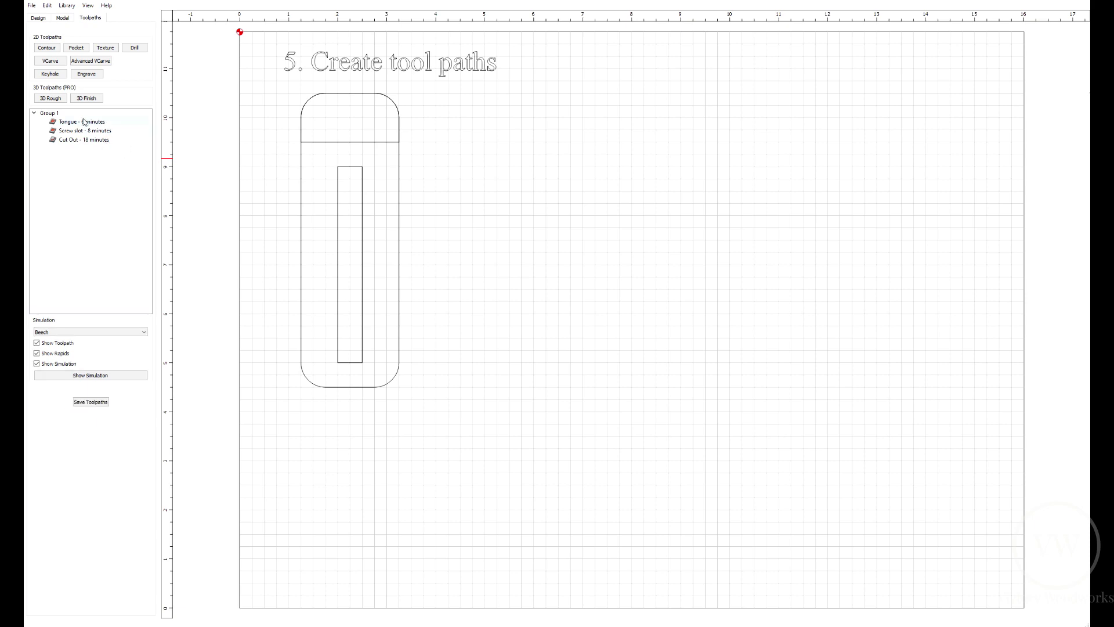
mouse_move(81, 122)
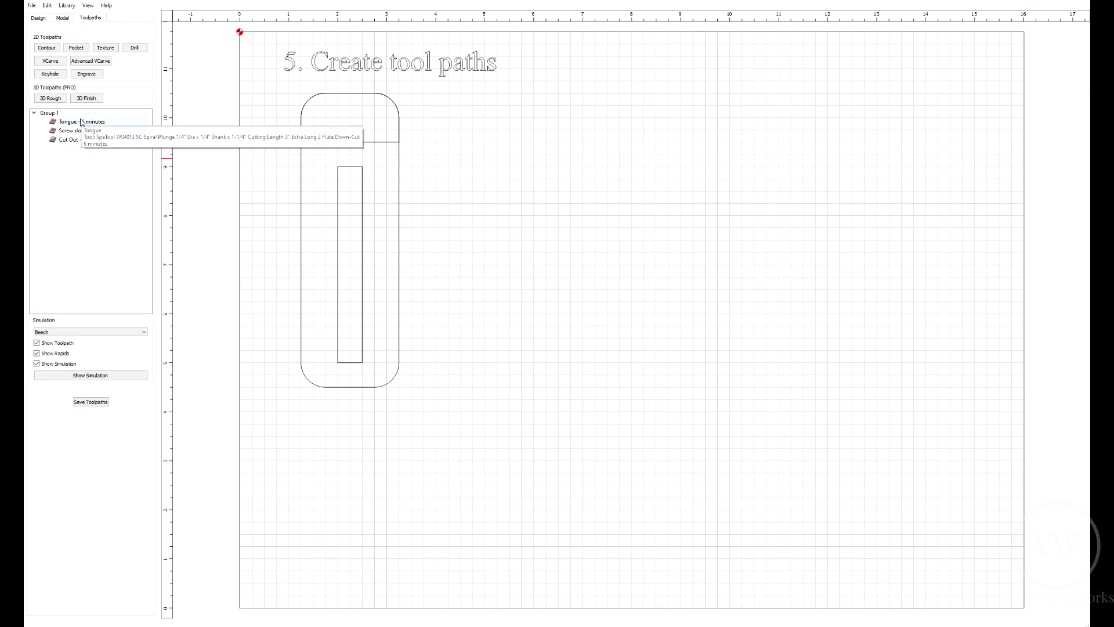
left_click(85, 123)
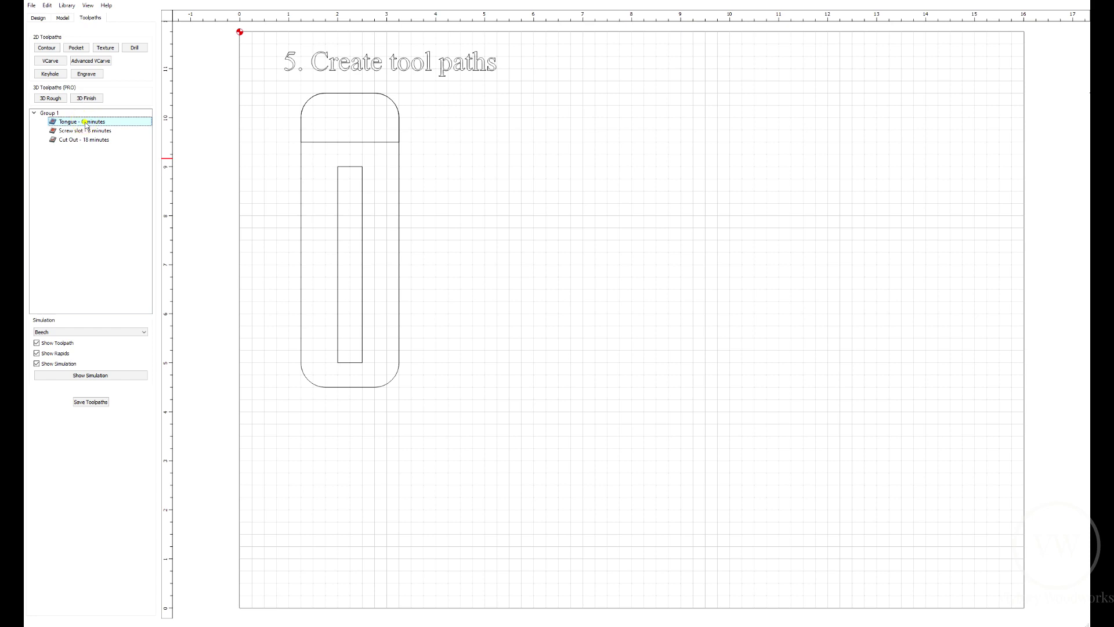
double_click(86, 124)
left_click(104, 64)
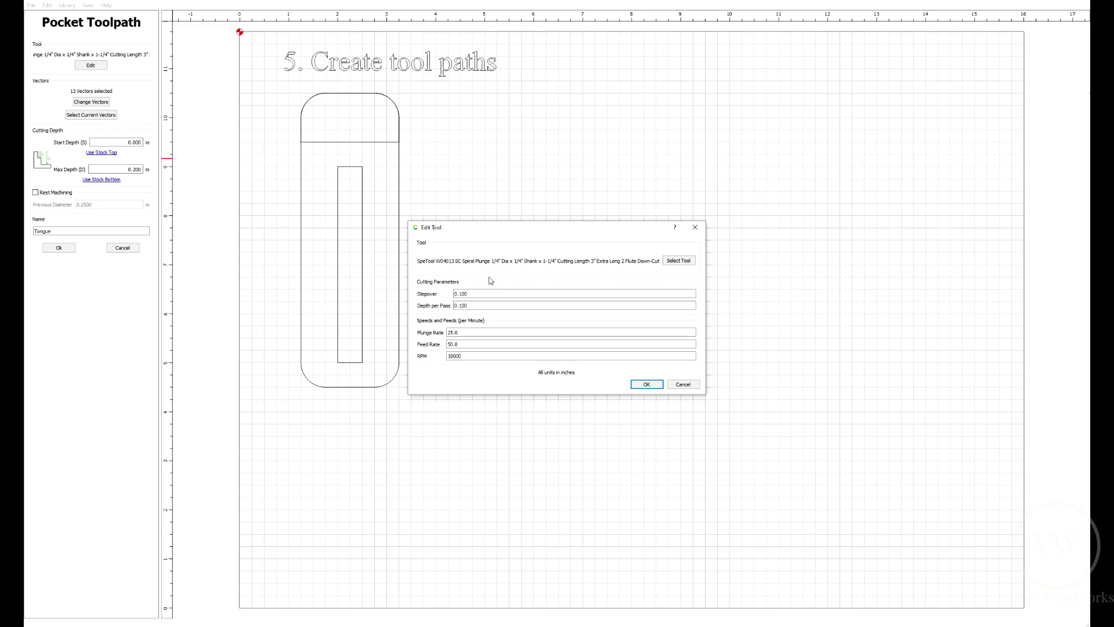
left_click(459, 295)
left_click(467, 307)
left_click(460, 331)
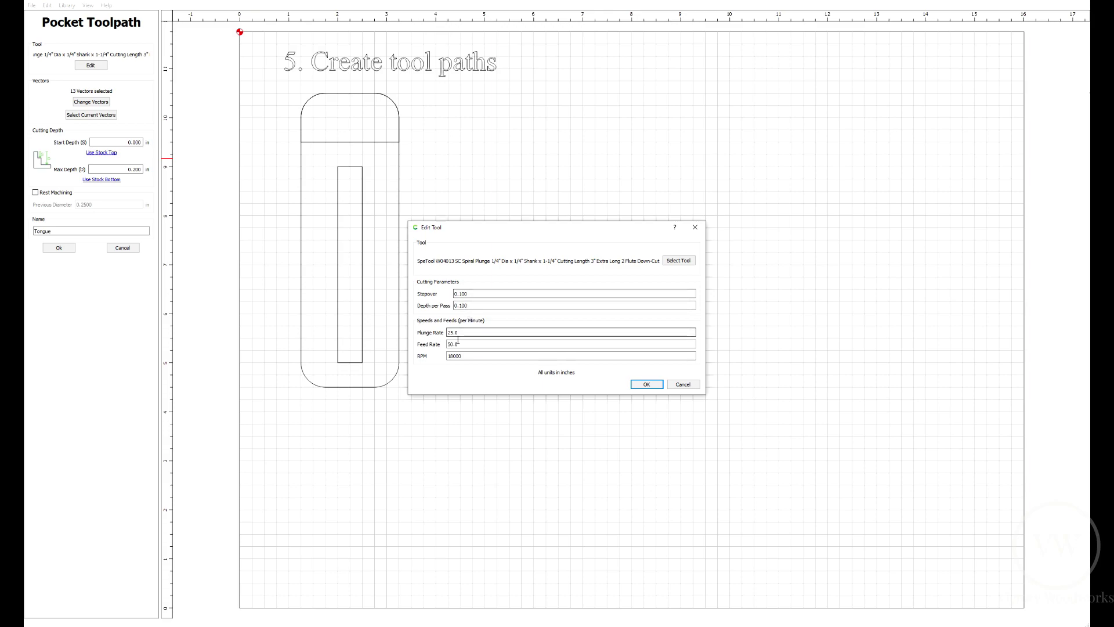
left_click(456, 357)
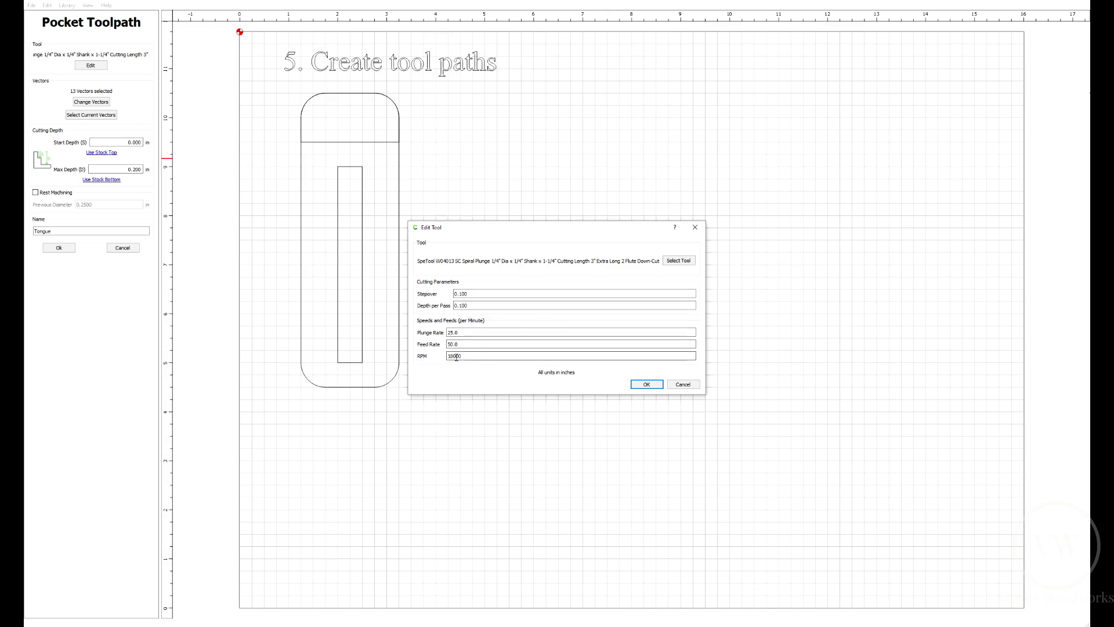
left_click(647, 385)
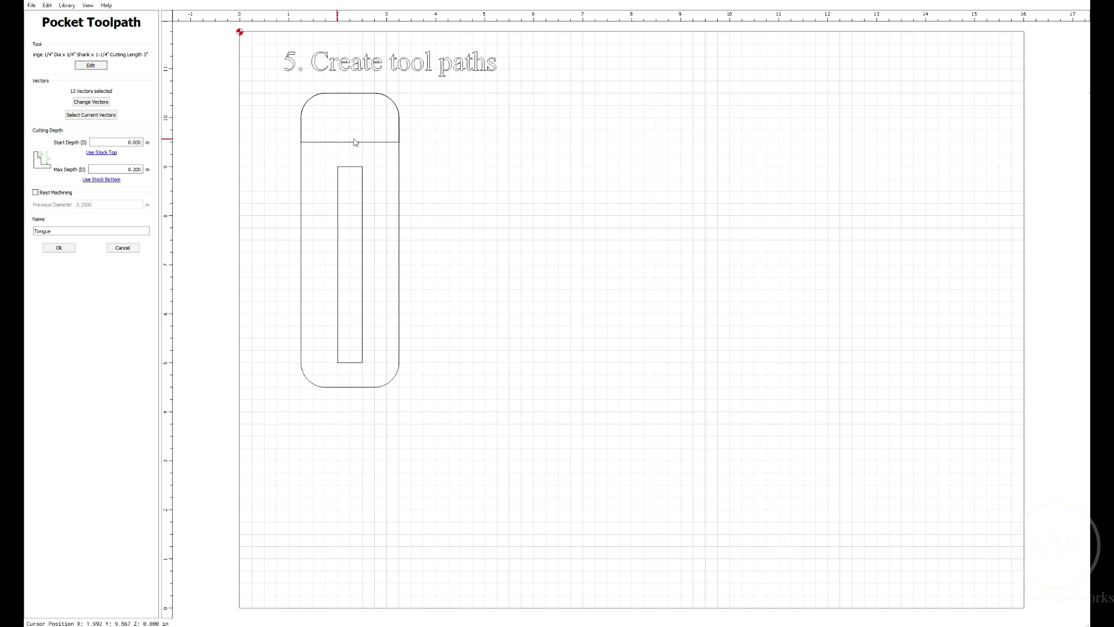
left_click(59, 247)
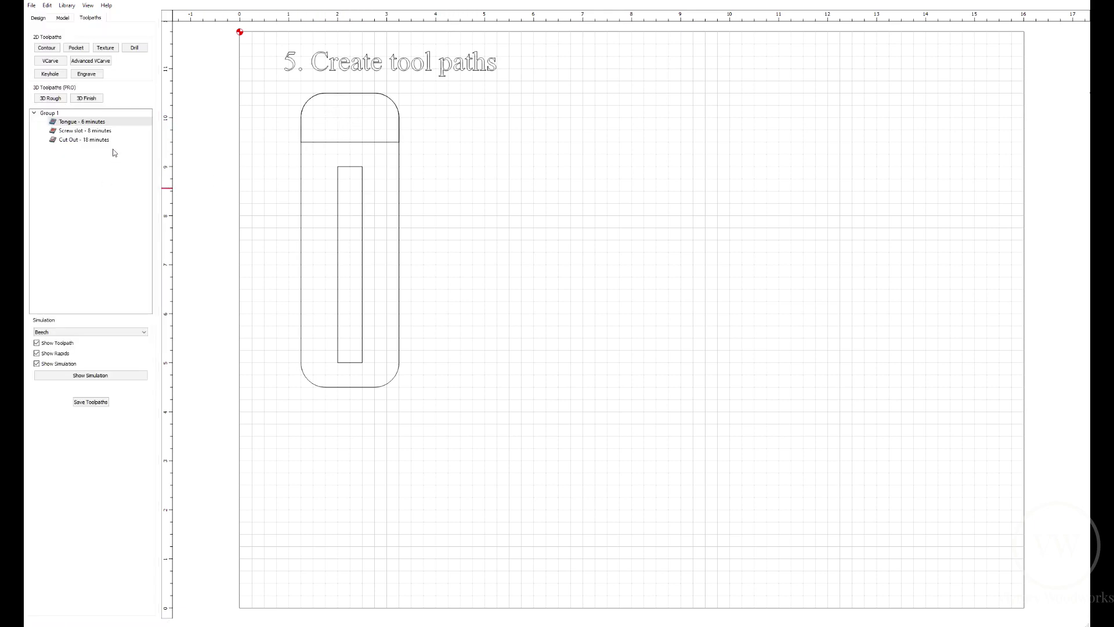
Disable the Screw slot and Cut Out toolpaths and simulate Tongue alone.
right_click(115, 133)
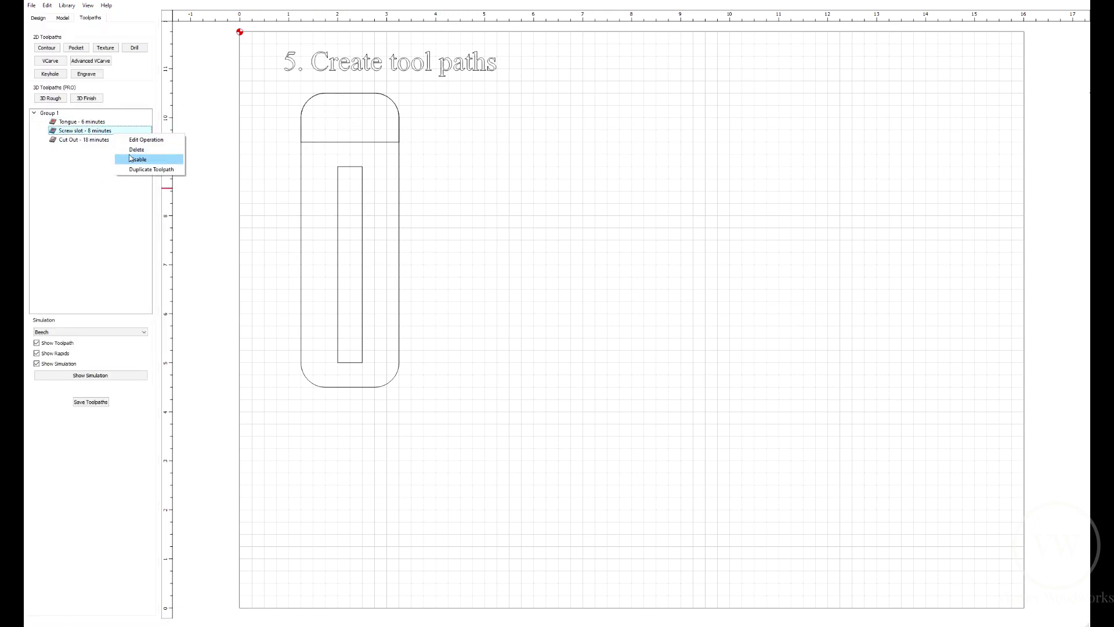
left_click(136, 159)
right_click(113, 140)
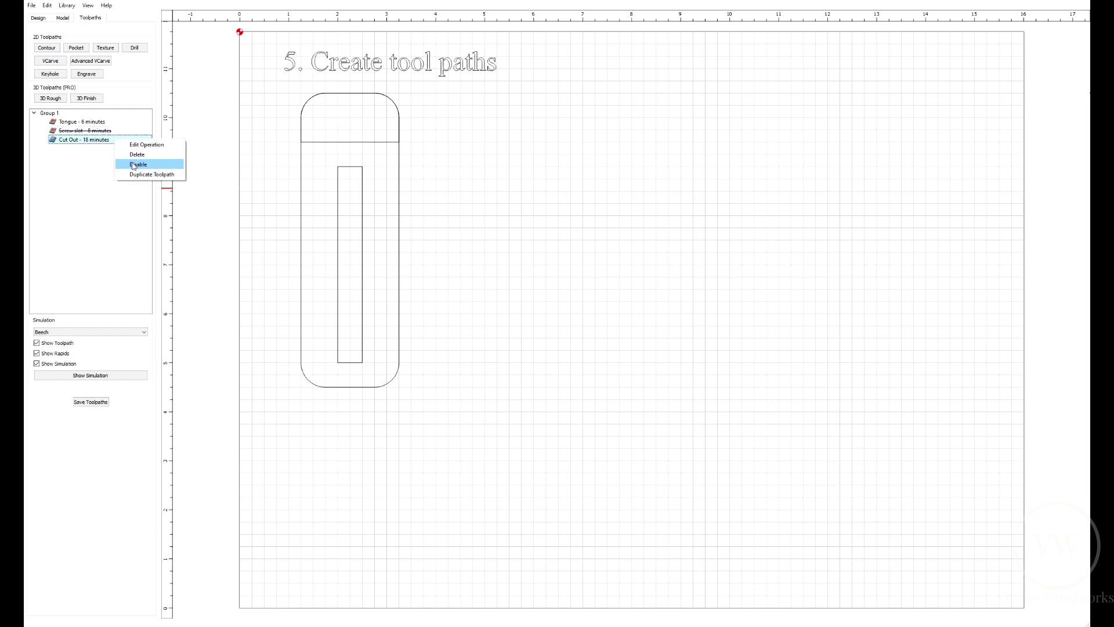
left_click(132, 163)
left_click(115, 375)
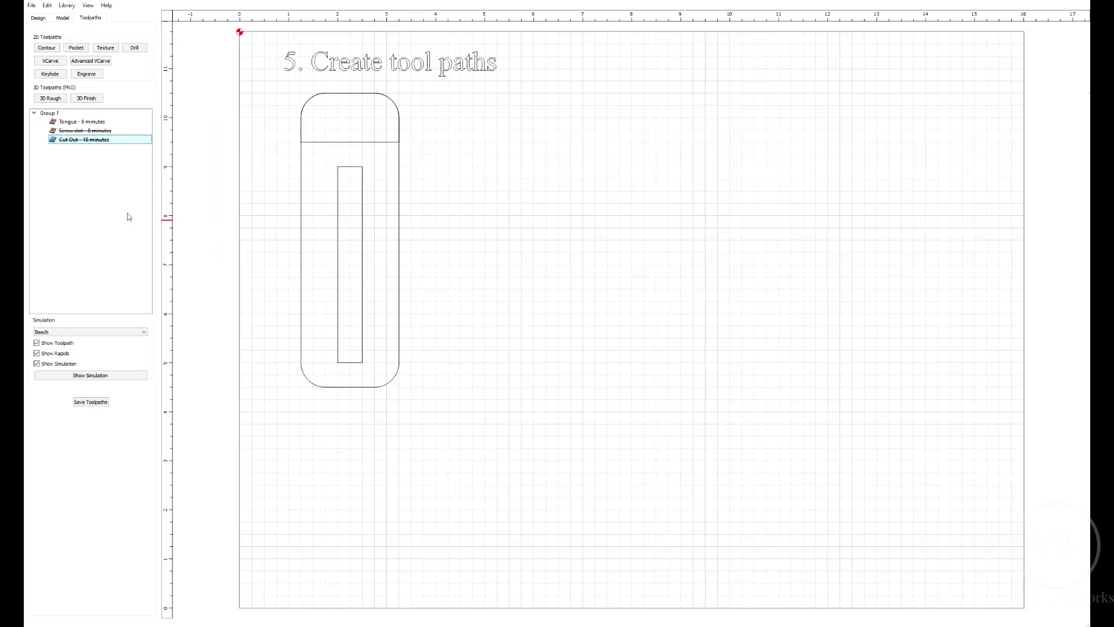
Delete the Cut Out, Screw slot and Tongue toolpaths.
right_click(98, 141)
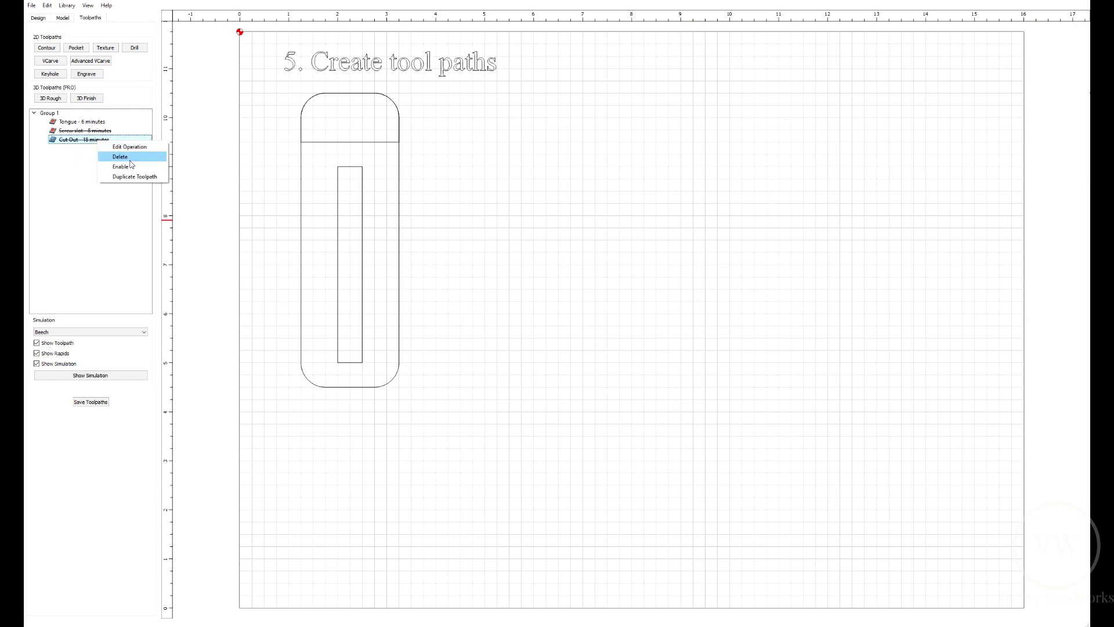
left_click(127, 158)
right_click(110, 131)
left_click(118, 147)
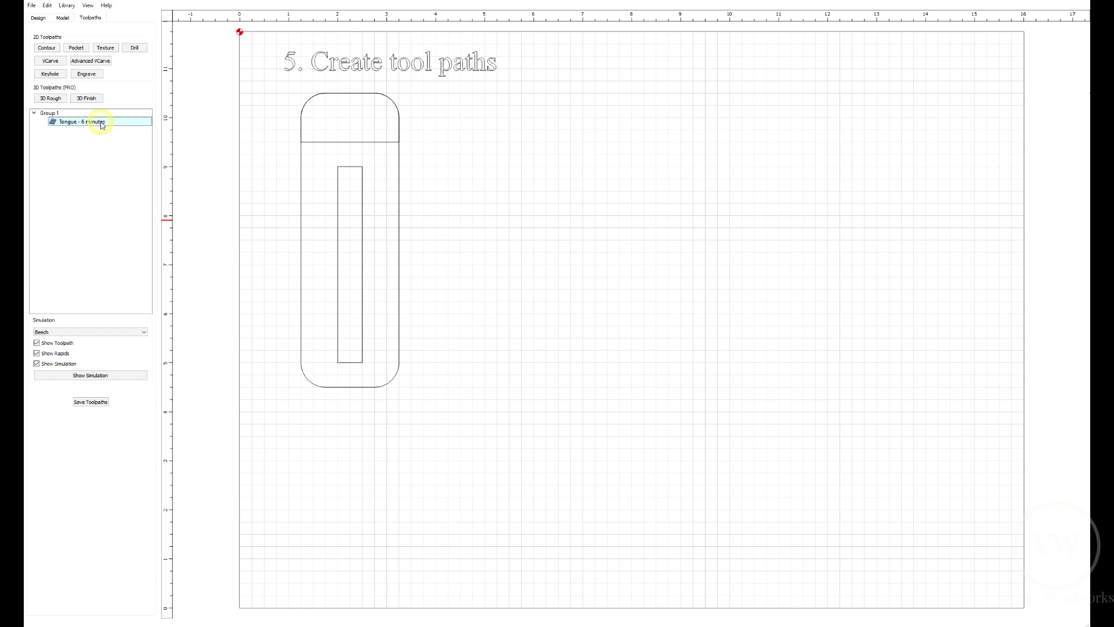
right_click(100, 122)
left_click(124, 138)
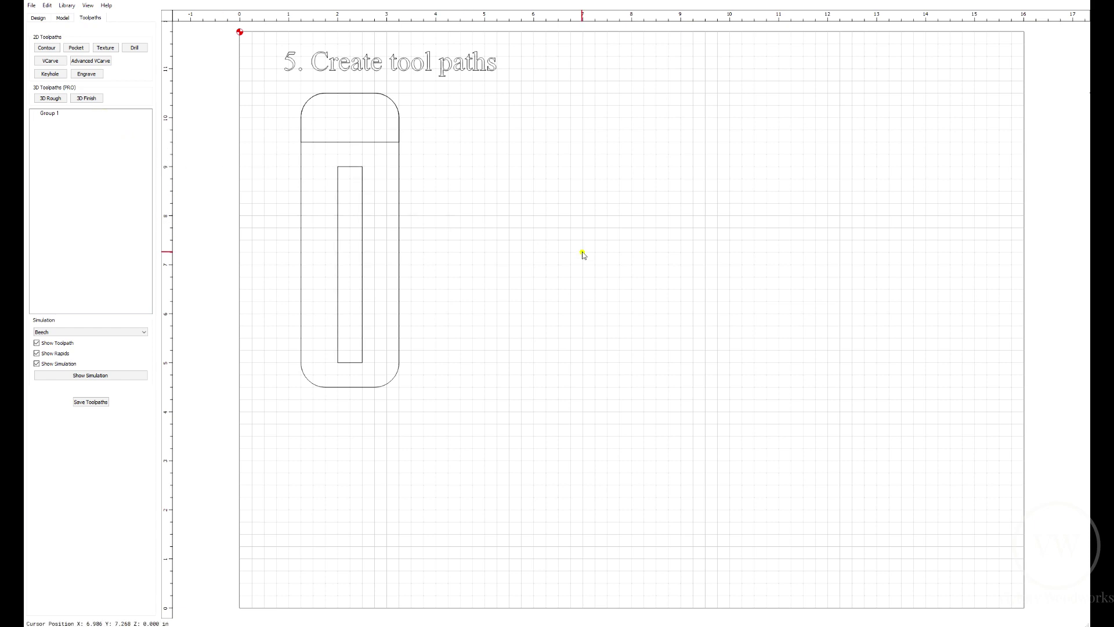
Pocket the rounded top section 0.200 in deep as a toolpath named Tongue.
left_click(337, 144)
left_click(78, 48)
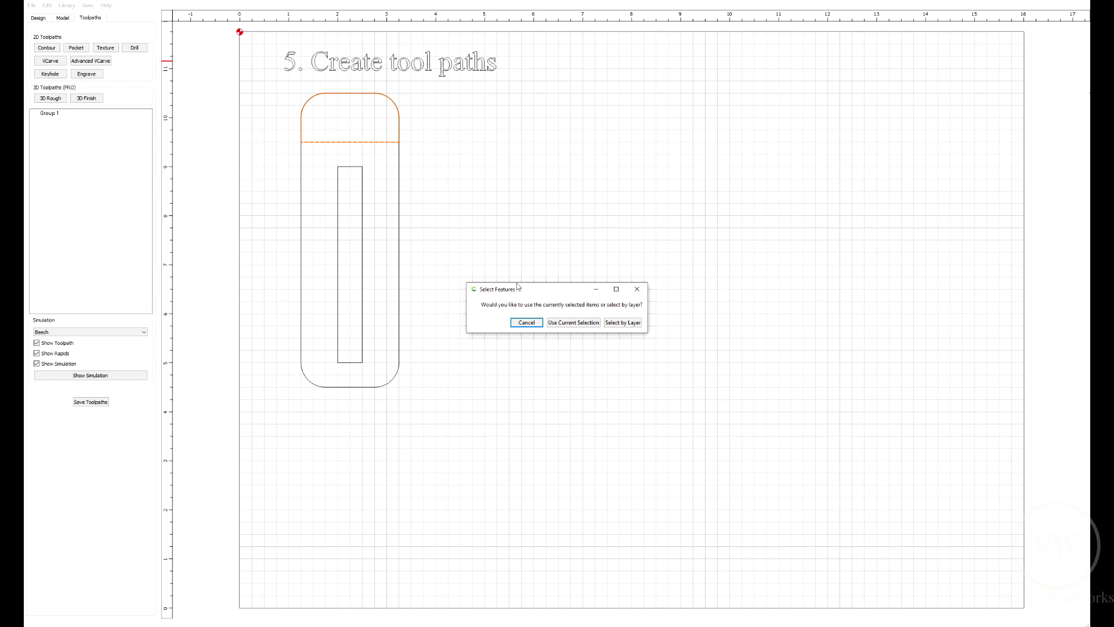
left_click(573, 323)
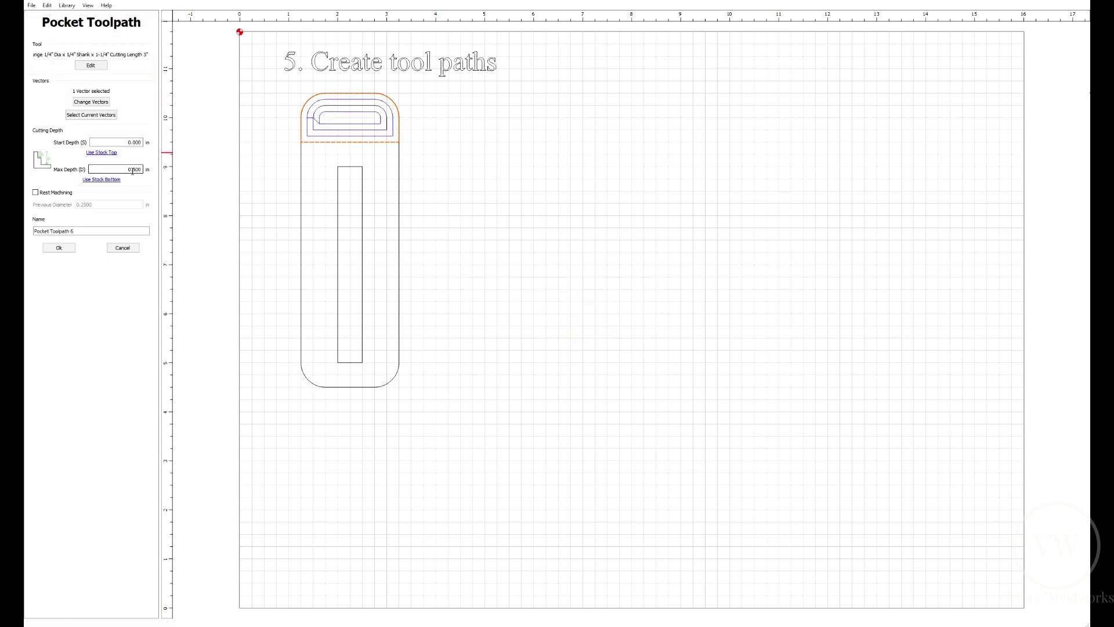
left_click(91, 65)
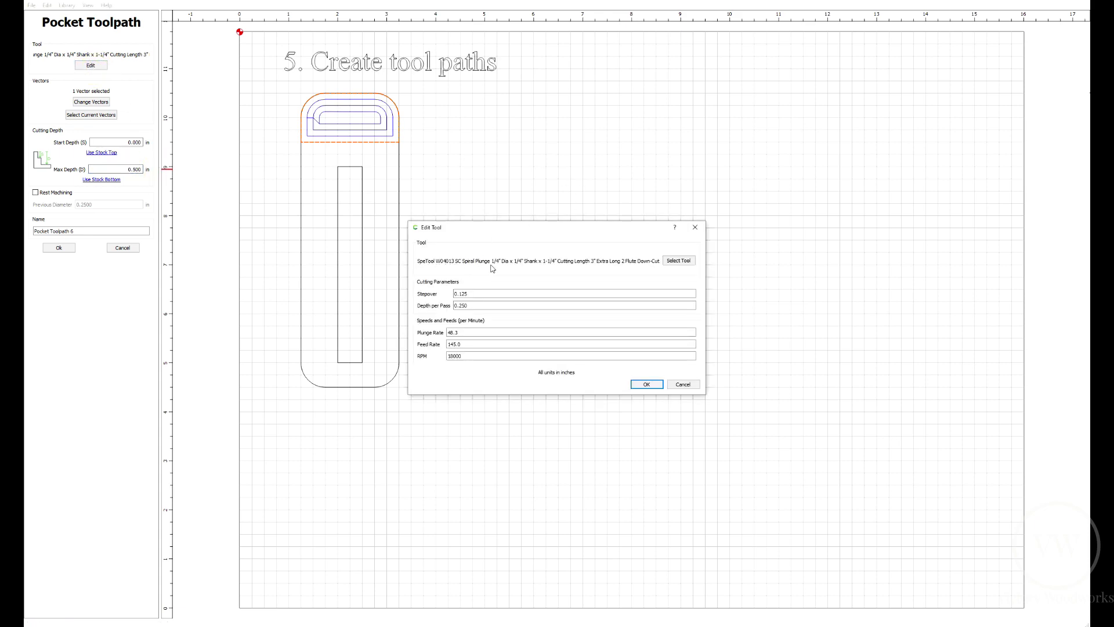
left_click(651, 384)
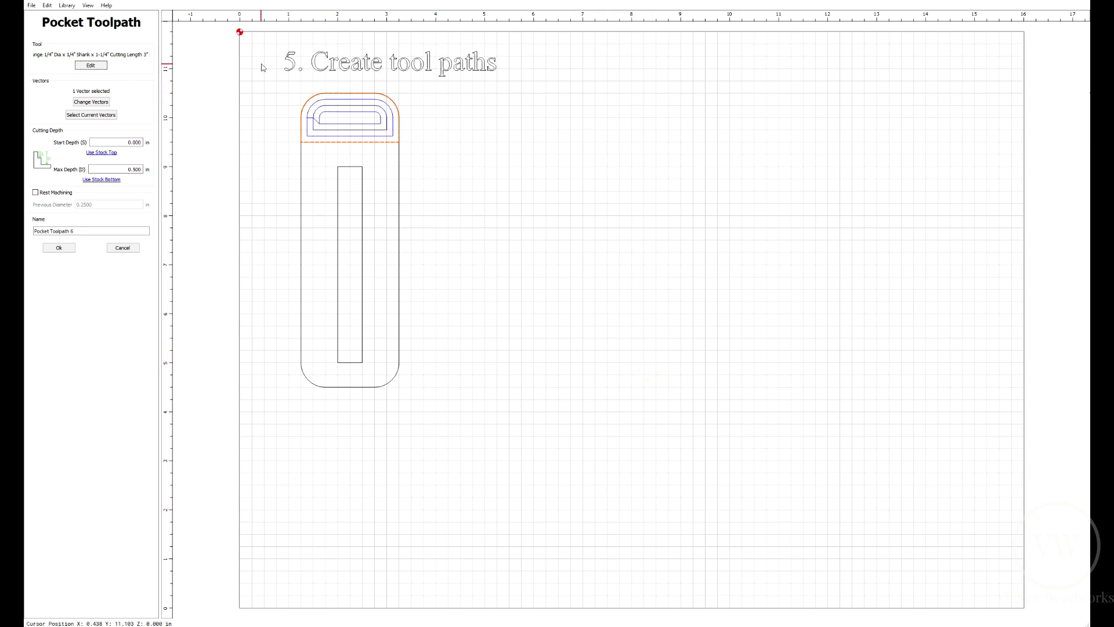
left_click(136, 169)
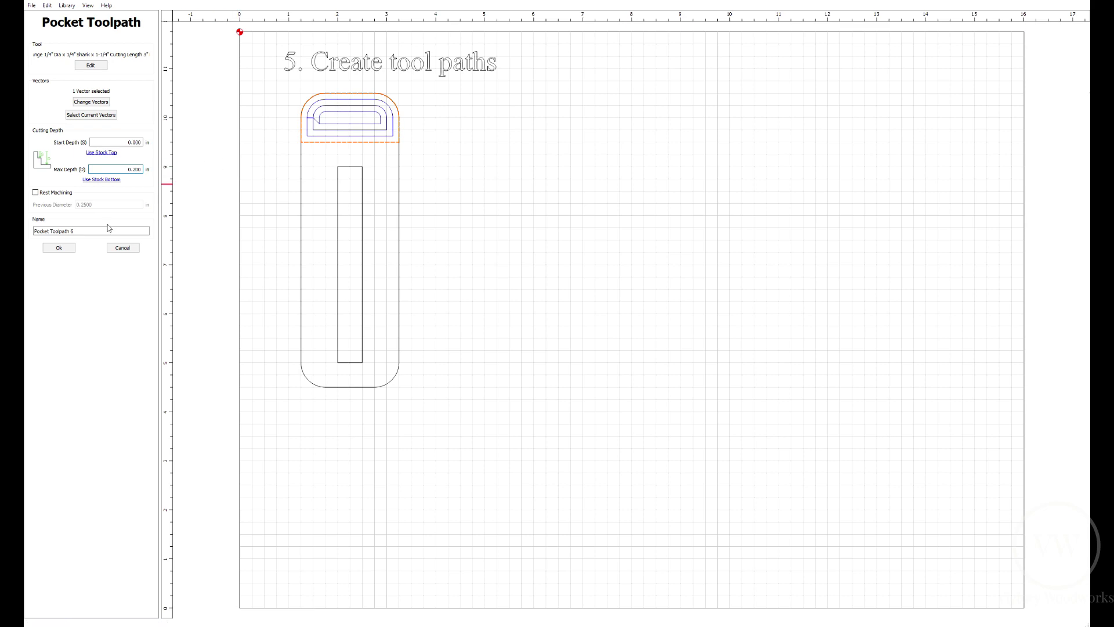
triple_click(81, 231)
type("Tongue")
left_click(56, 248)
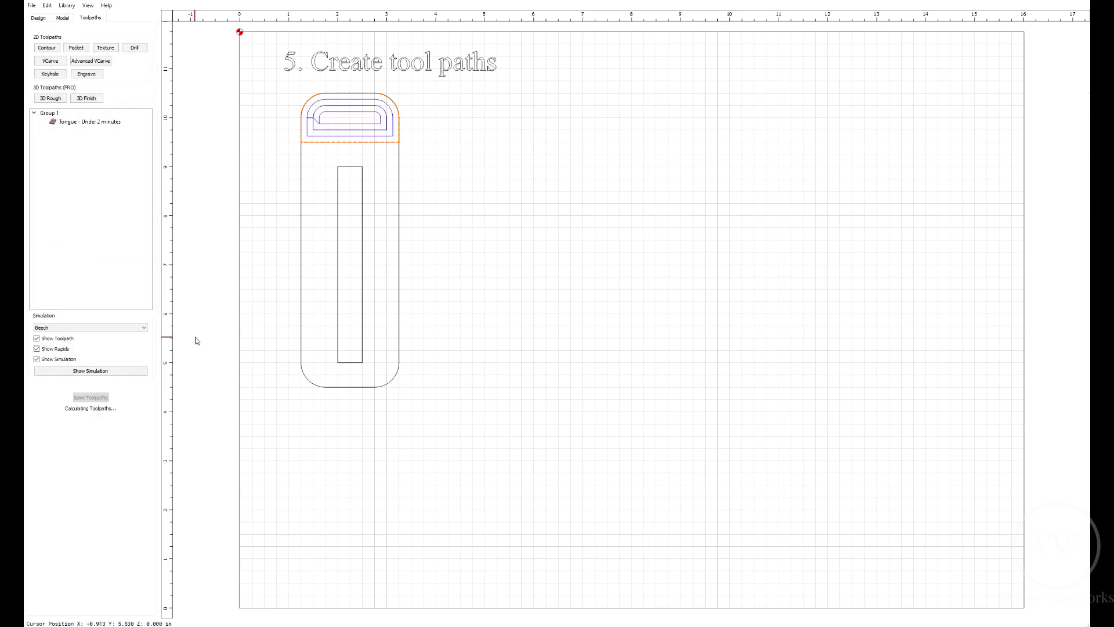
left_click(113, 380)
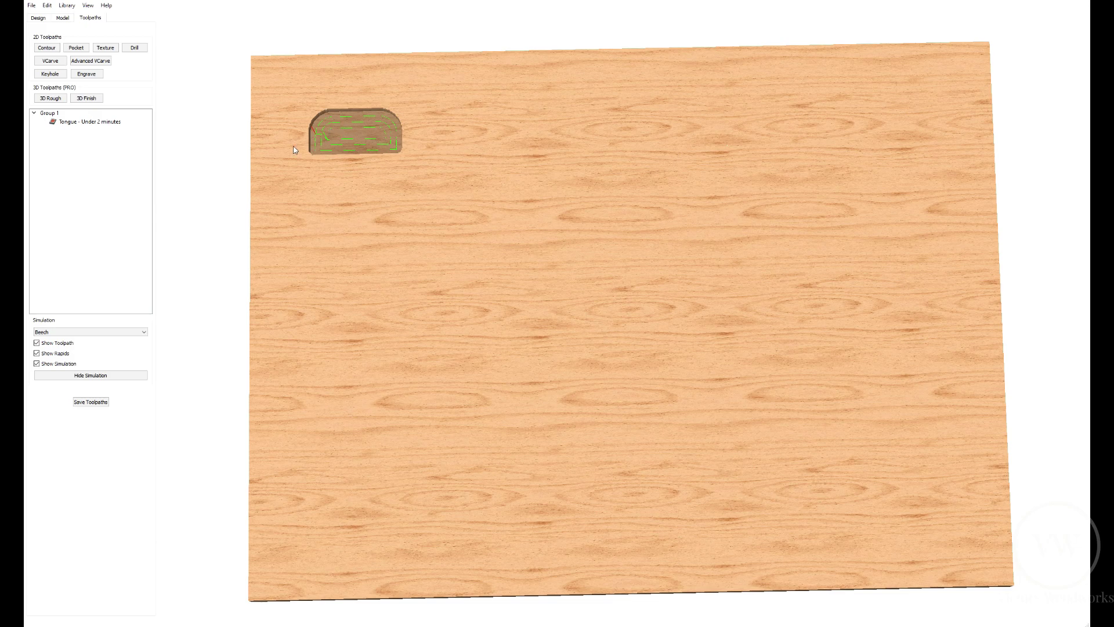
left_click(119, 374)
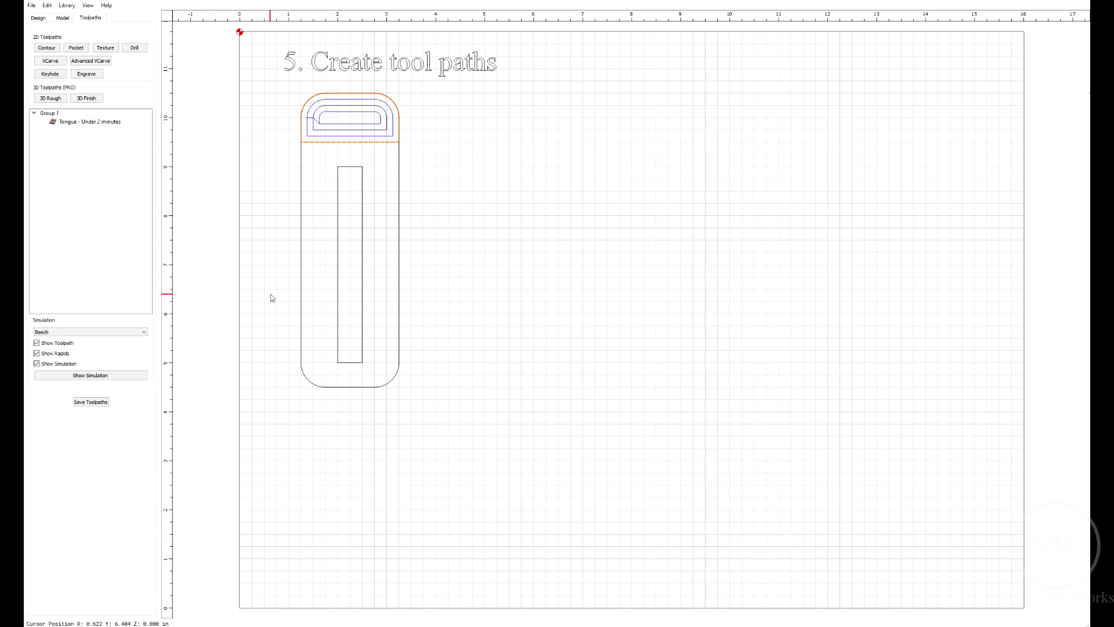
Pocket the inner slot rectangle 0.4800 in deep as a toolpath named Screw Slot.
left_click(362, 259)
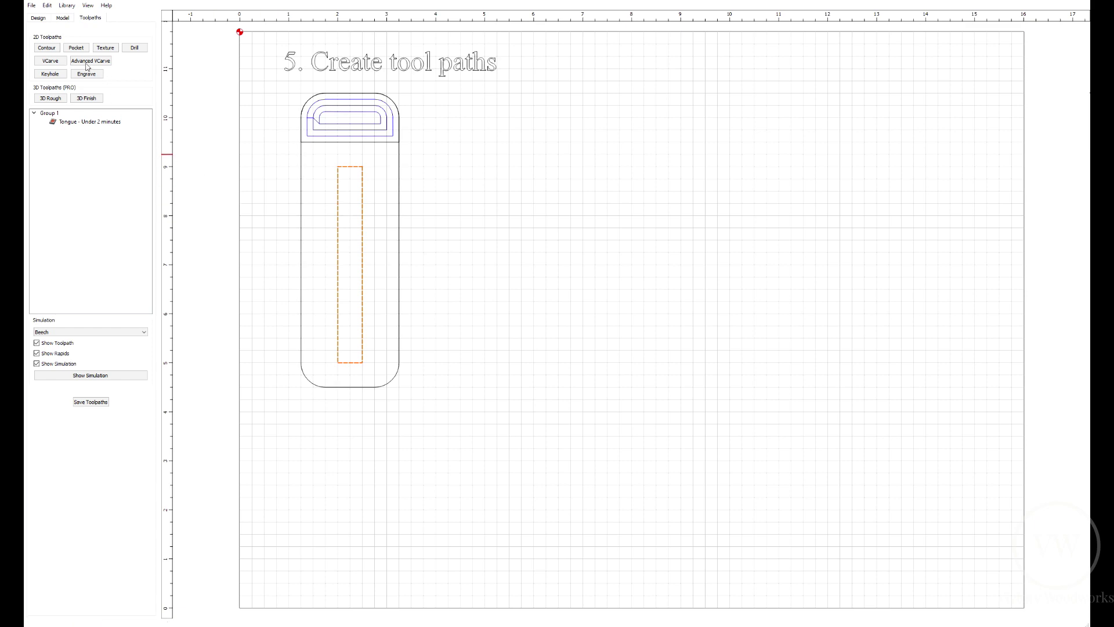
left_click(76, 47)
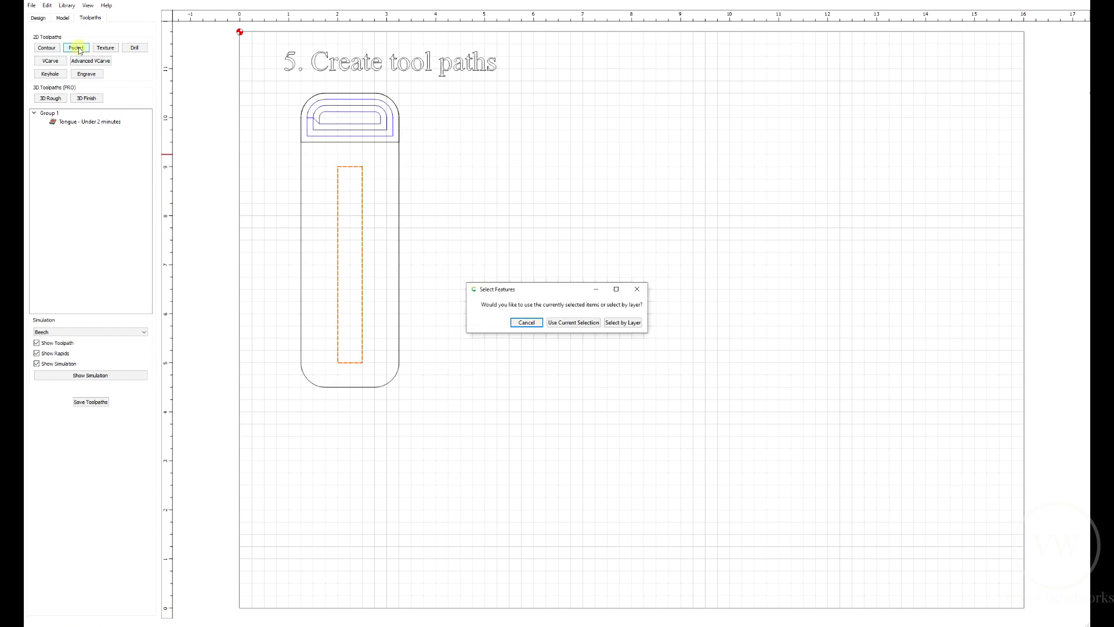
left_click(574, 322)
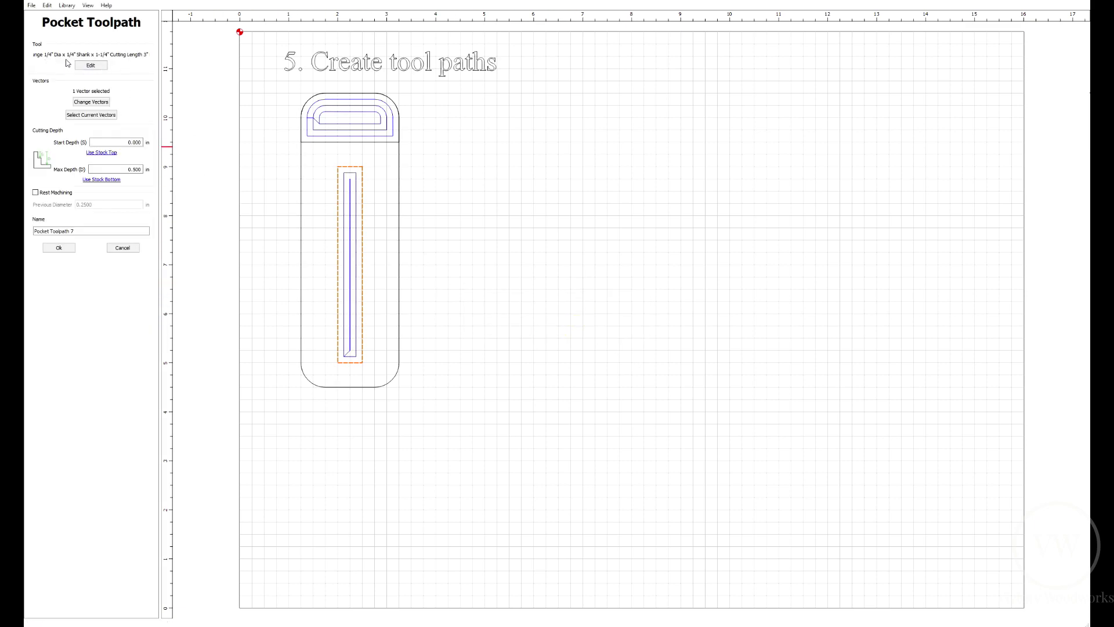
left_click(132, 168)
double_click(134, 168)
type("0.4800")
left_click(69, 228)
double_click(95, 231)
type("5c")
type("rew Slot")
left_click(58, 248)
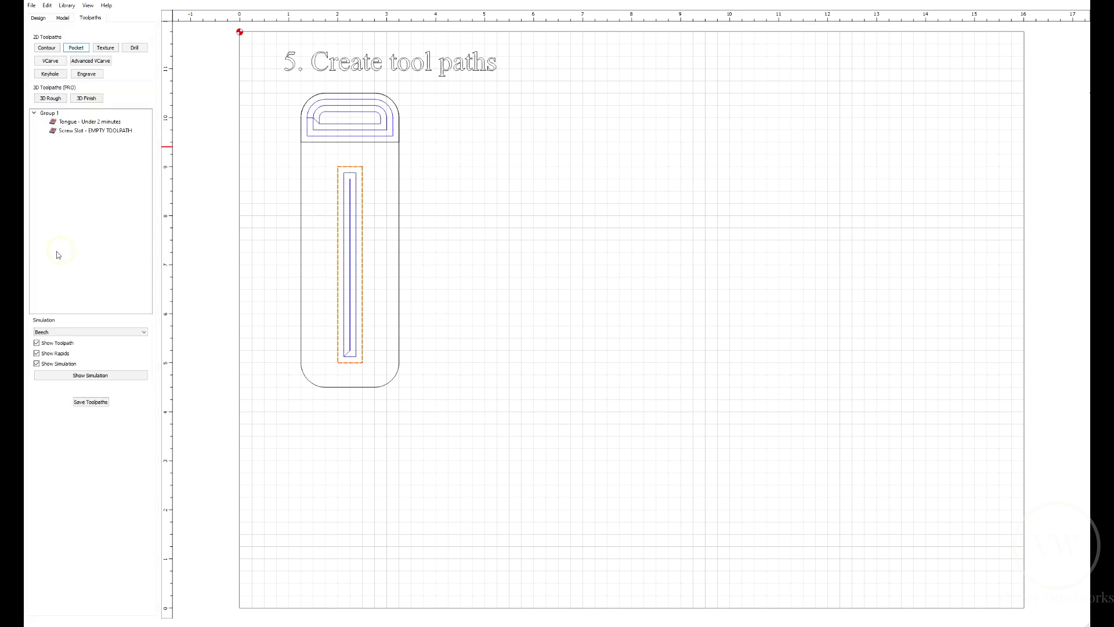
Preview the Tongue and Screw Slot pockets in the wood simulation, then return to the drawing.
left_click(139, 372)
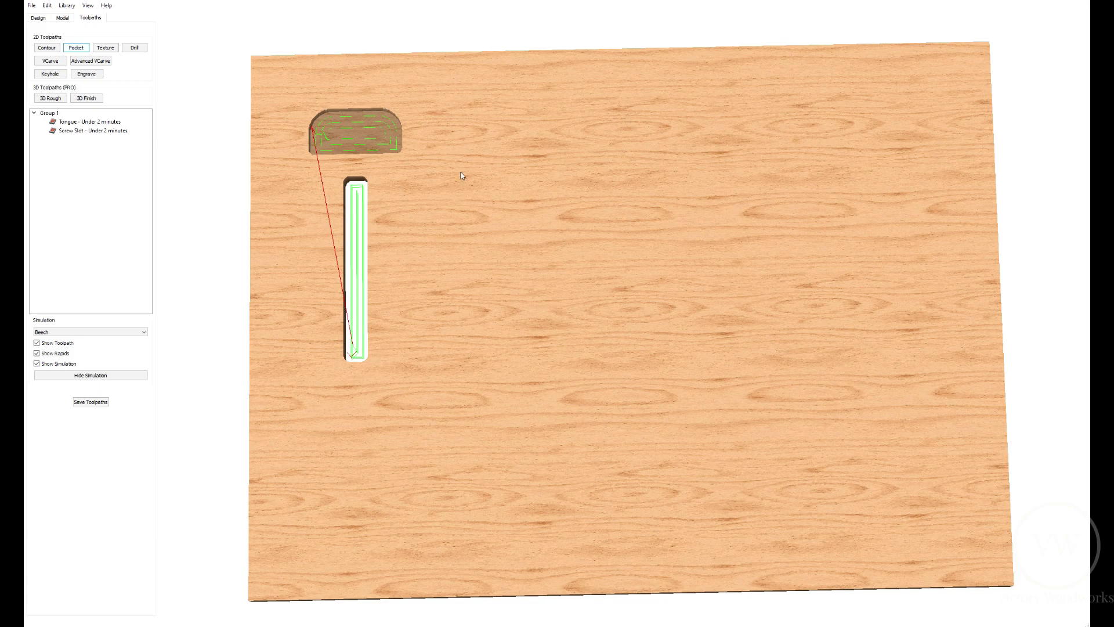
left_click(97, 375)
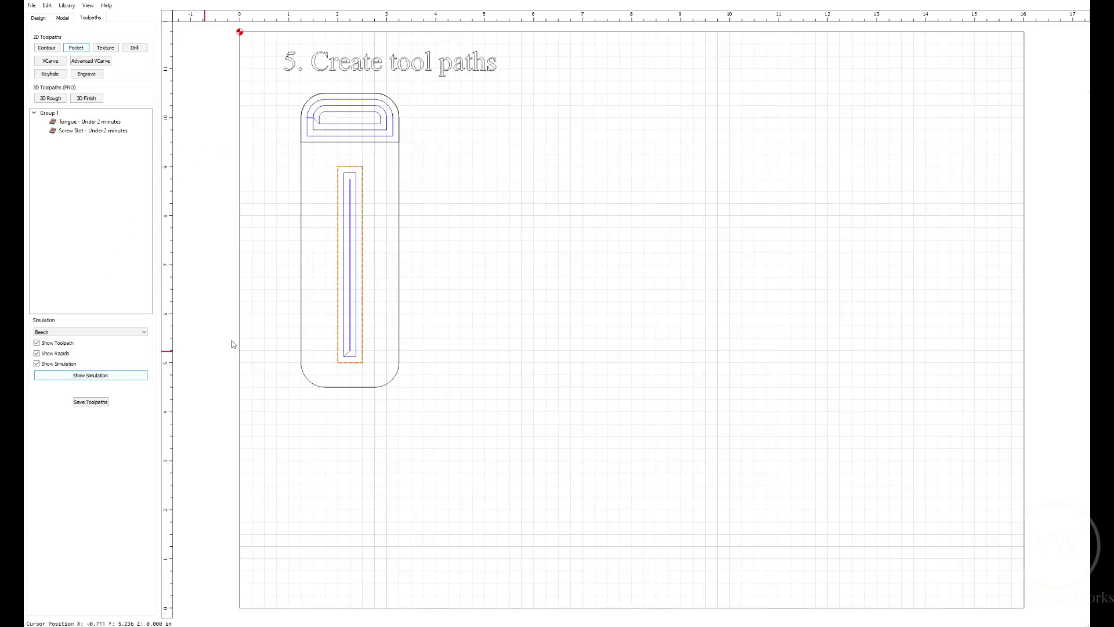
left_click(400, 236)
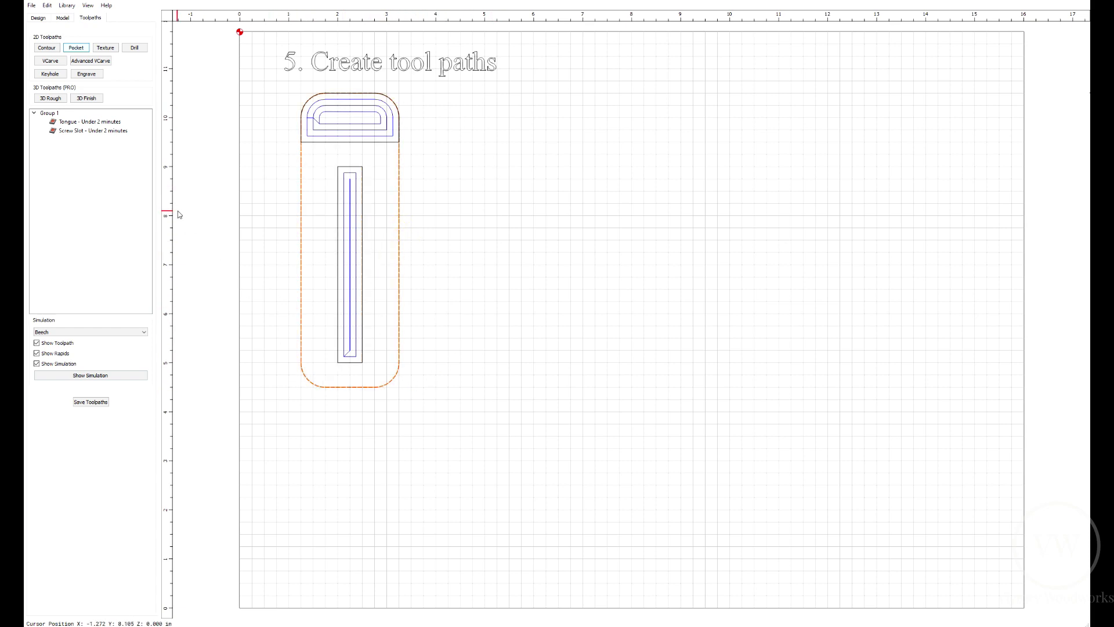
Add an outside-offset Cut Out contour on the outer outline, cut to stock bottom.
left_click(47, 47)
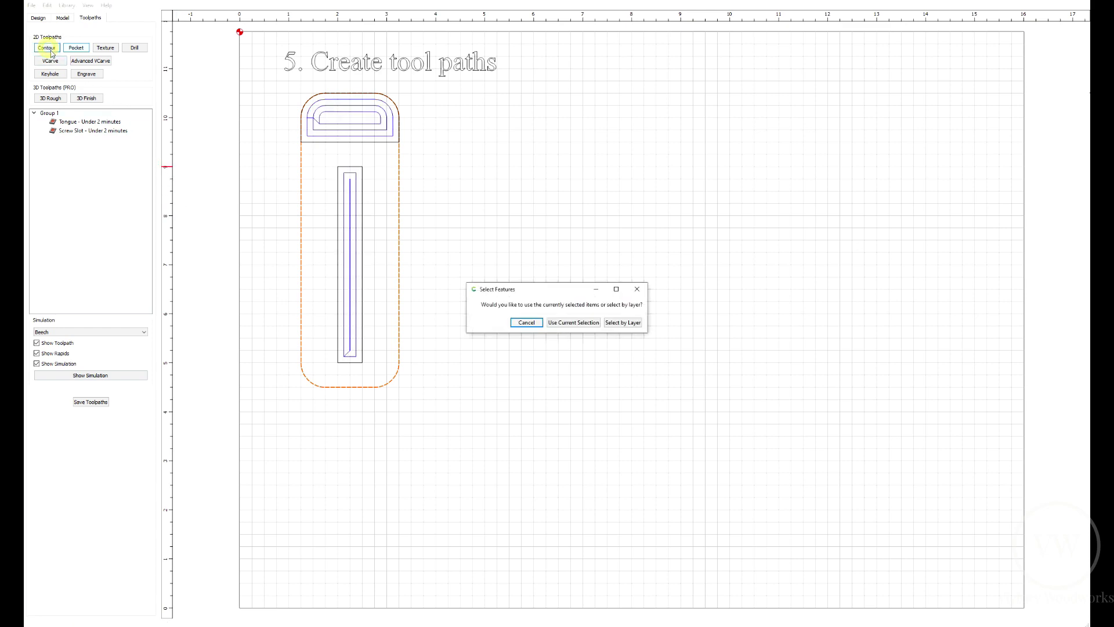
left_click(566, 322)
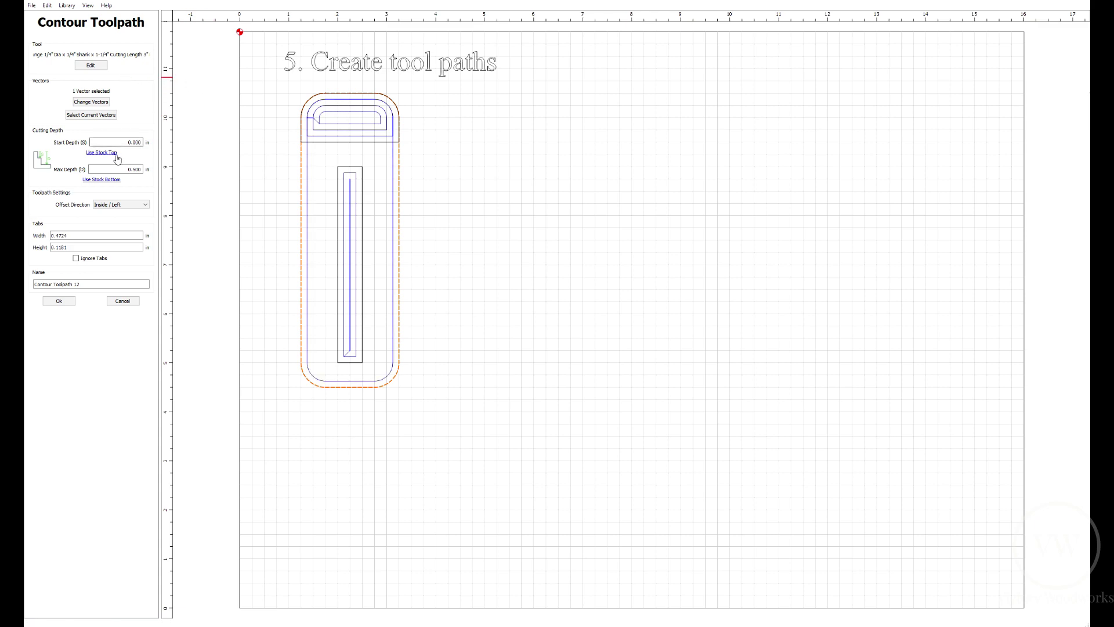
left_click(103, 180)
left_click(122, 205)
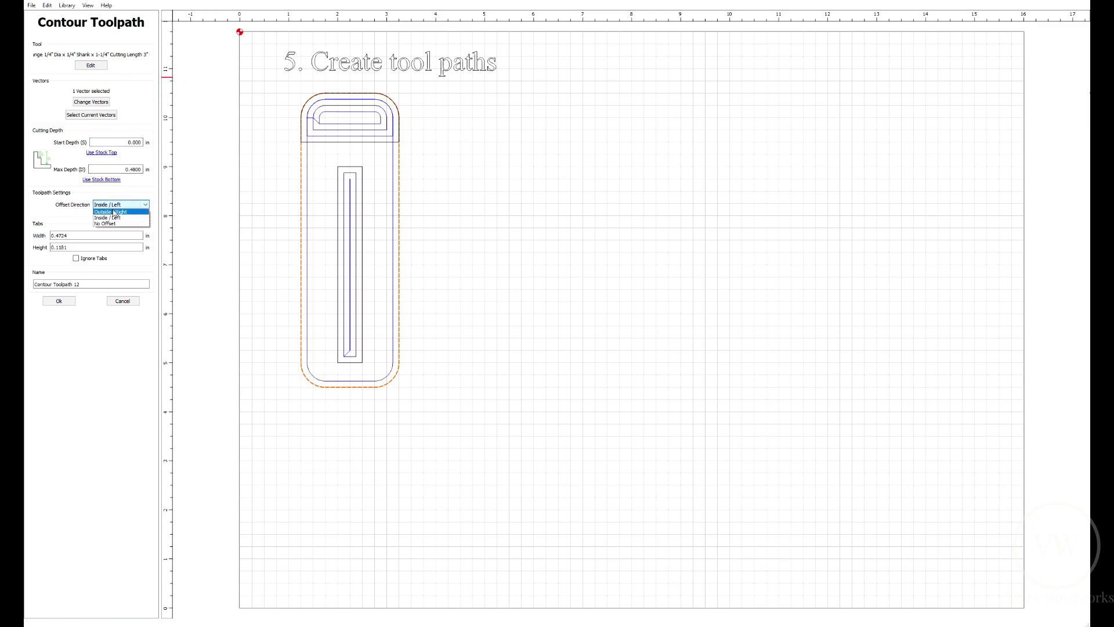
left_click(114, 213)
left_click(93, 65)
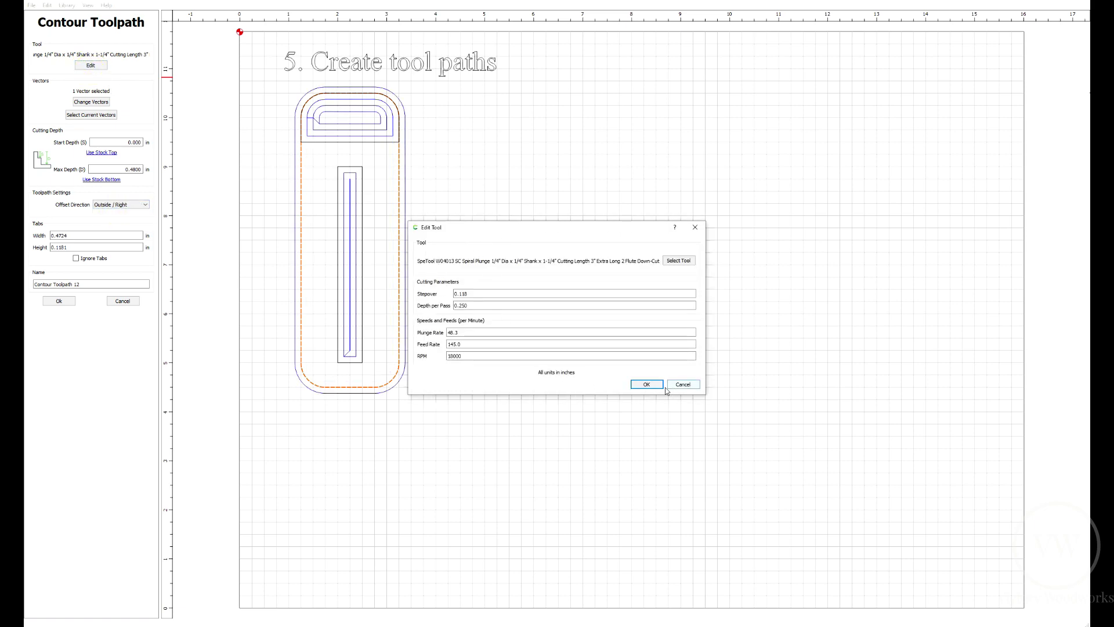
left_click(648, 384)
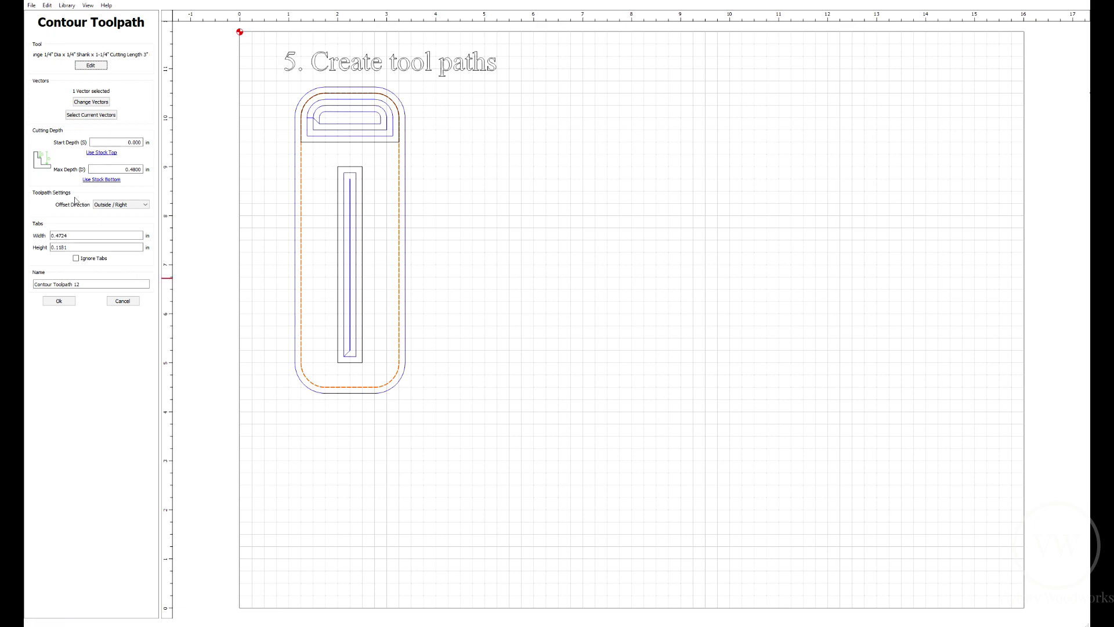
triple_click(52, 284)
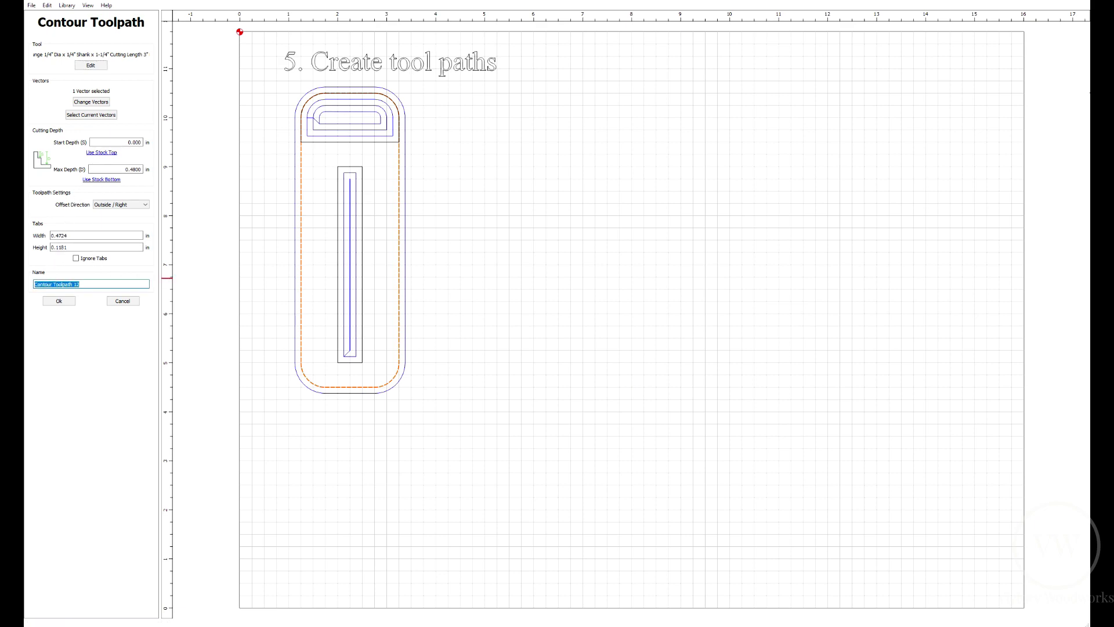
type("Cut Out")
left_click(60, 301)
Check all three toolpaths in the simulation and return to the design tools.
left_click(123, 372)
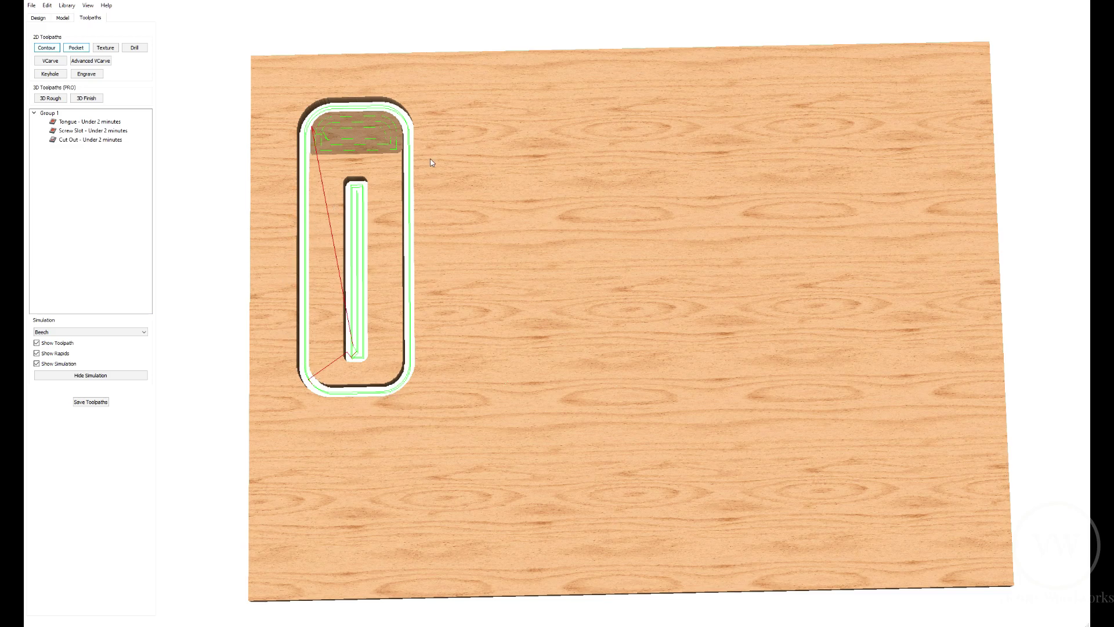
left_click(113, 374)
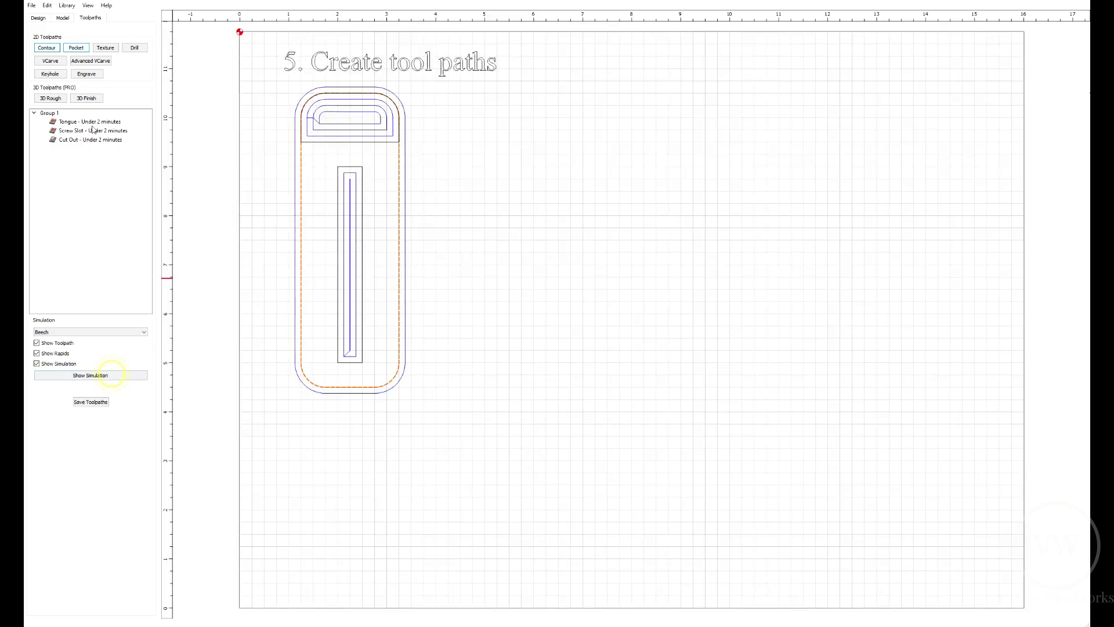
left_click(39, 18)
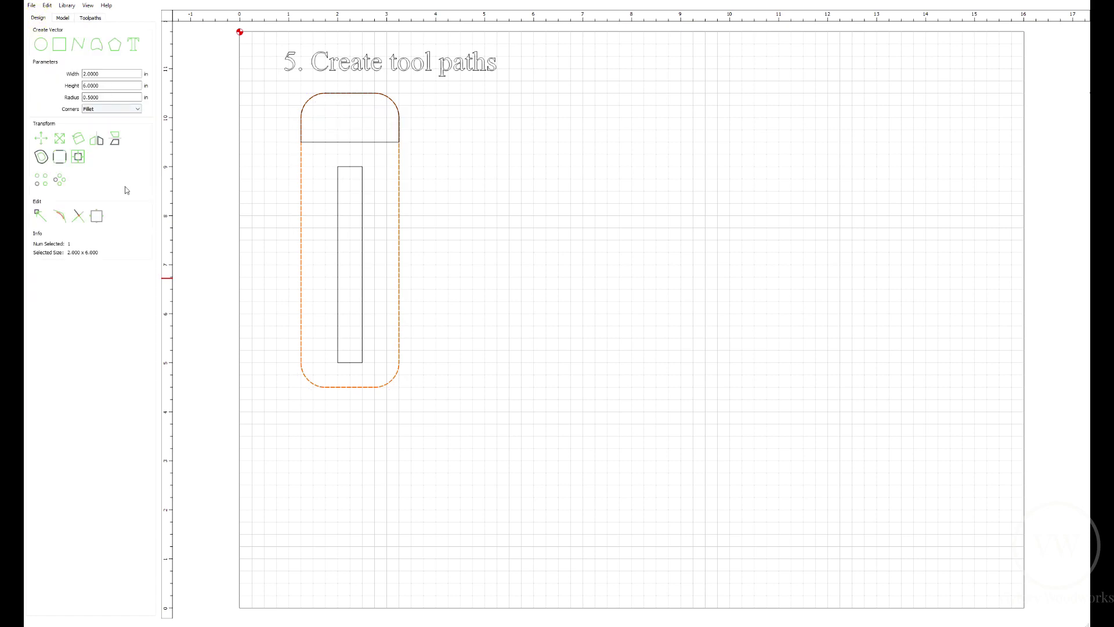
Place holding tabs on the outline's top, bottom, left and right edges and simulate the cut.
left_click(101, 211)
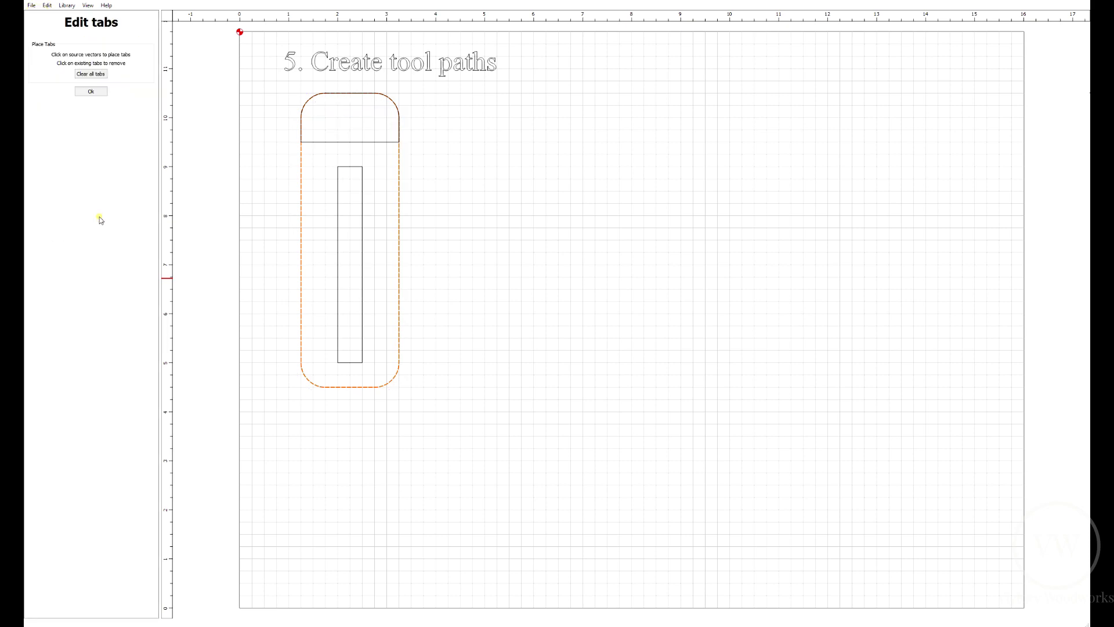
left_click(348, 93)
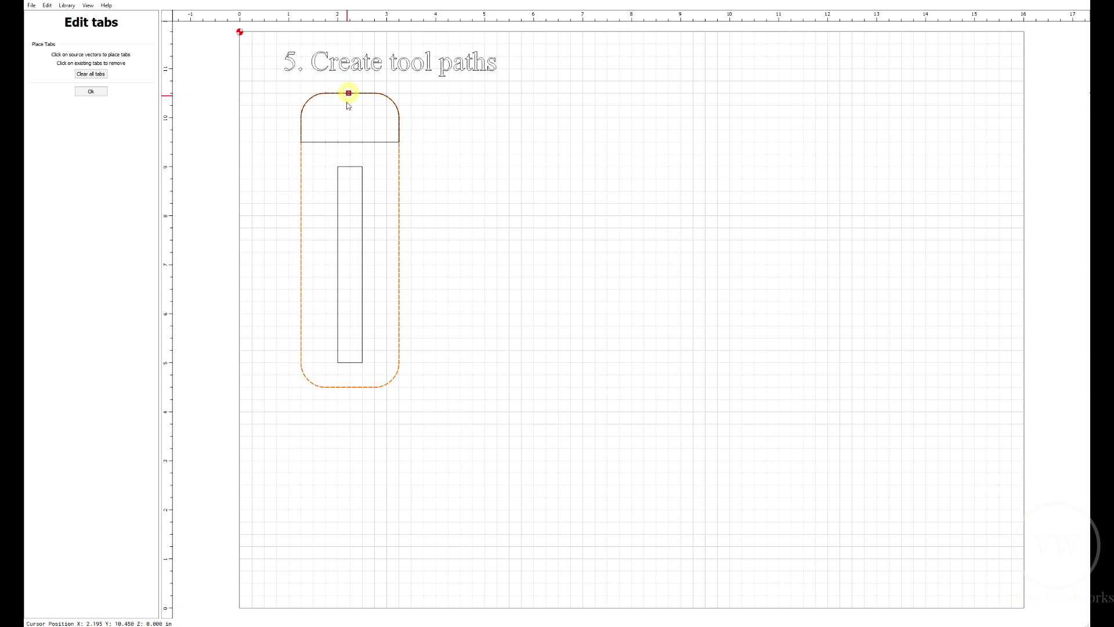
left_click(351, 387)
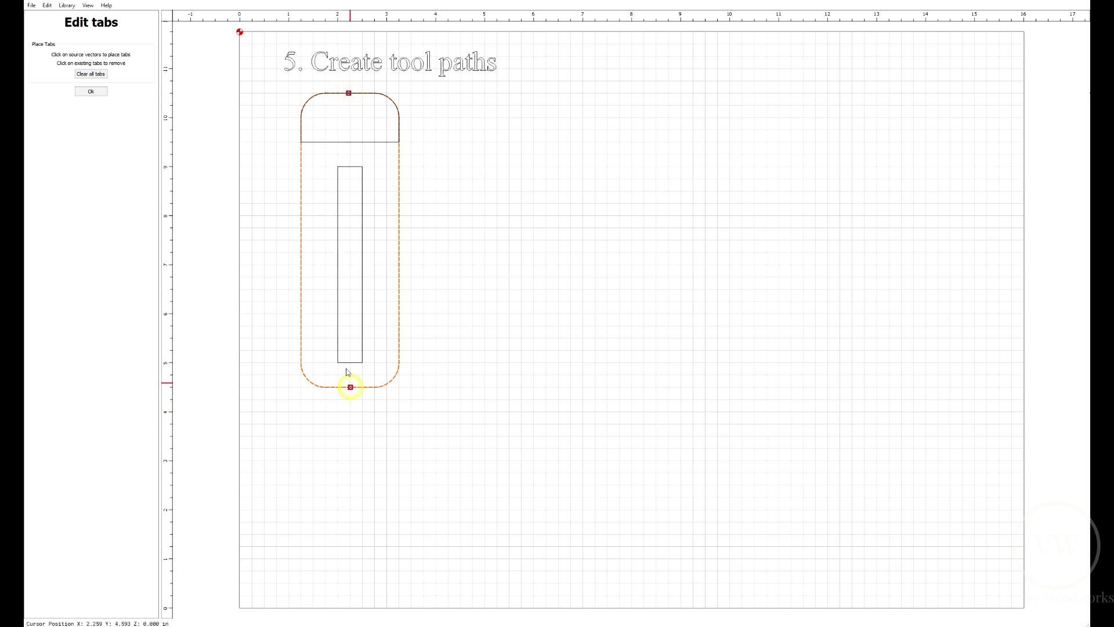
left_click(301, 236)
left_click(91, 91)
left_click(98, 18)
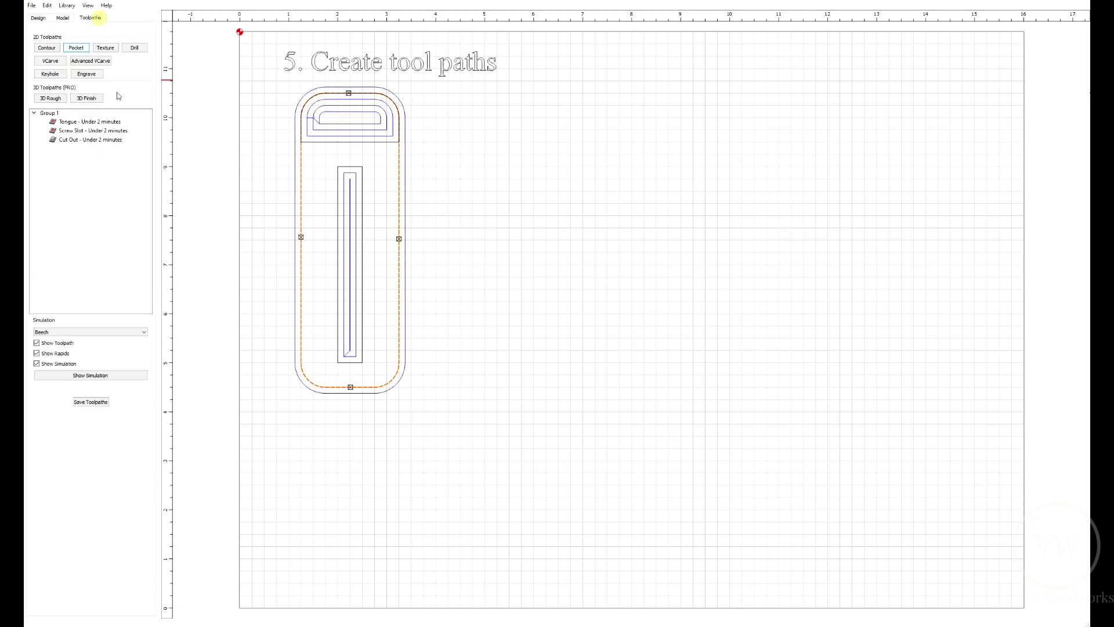
left_click(111, 377)
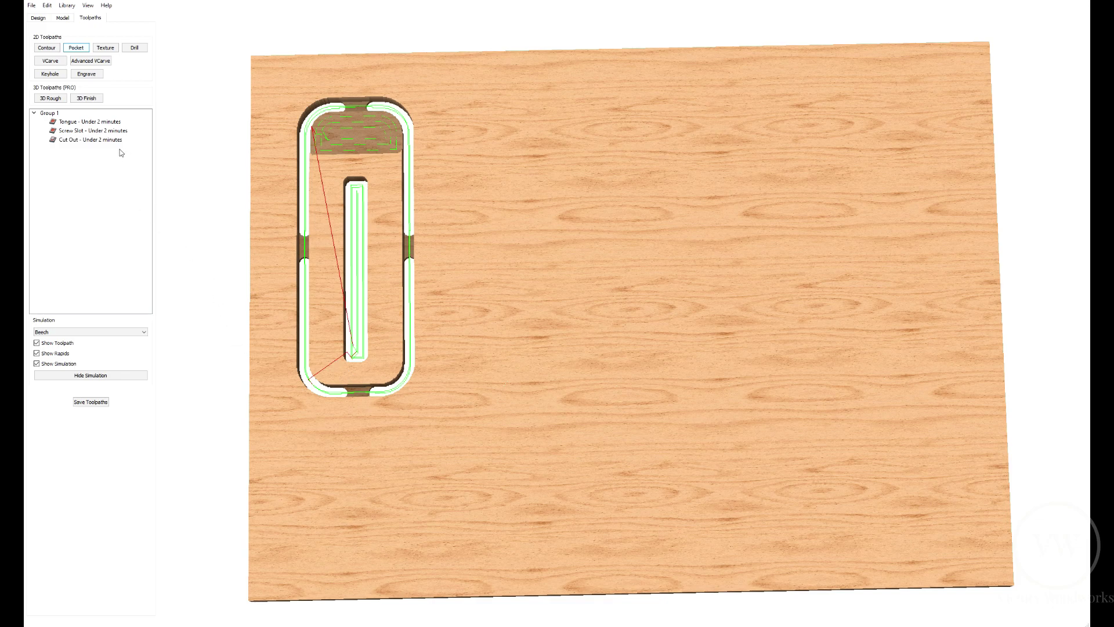
Change the Cut Out toolpath's holding tabs to 0.1 in width and 0.1 in height.
left_click(95, 141)
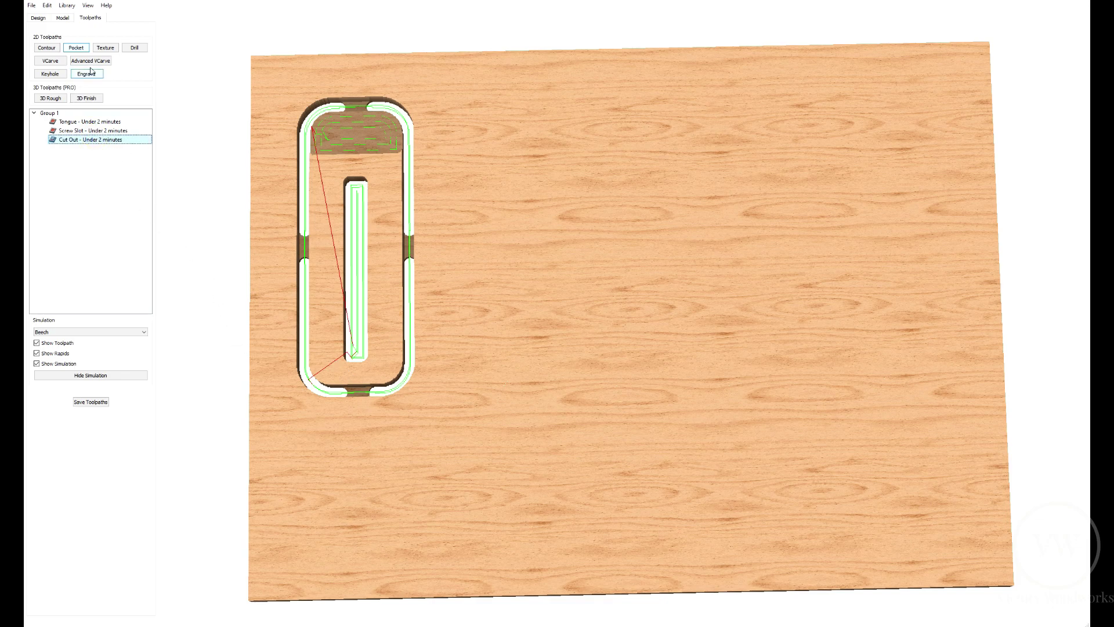
double_click(90, 141)
left_click_drag(83, 237, 27, 236)
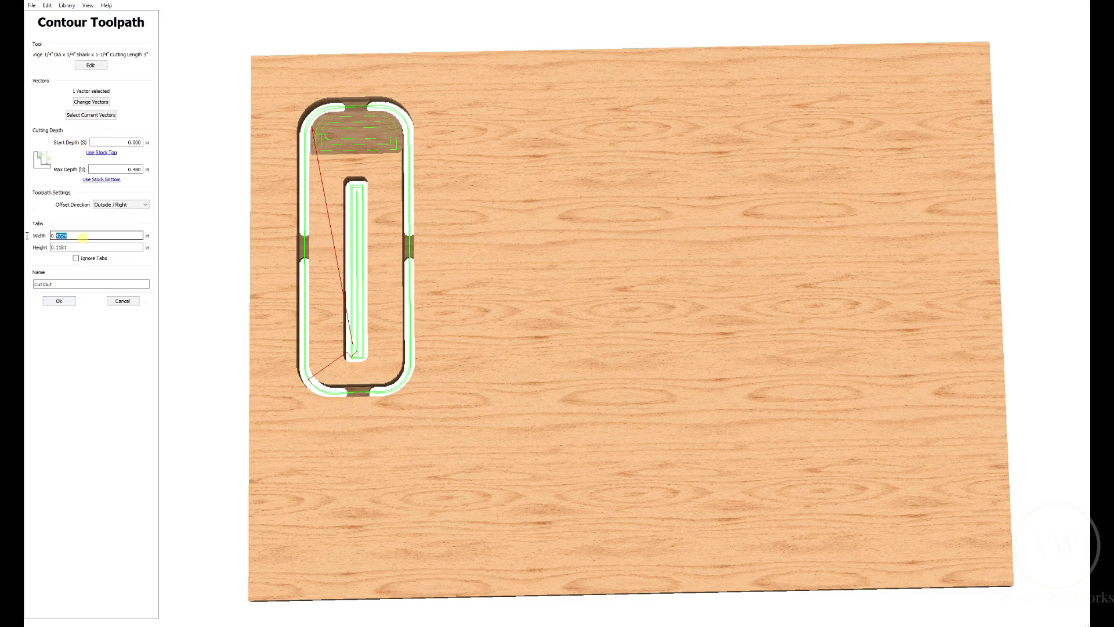
type(".1")
key("Tab")
type(".1")
key("Tab")
left_click(58, 302)
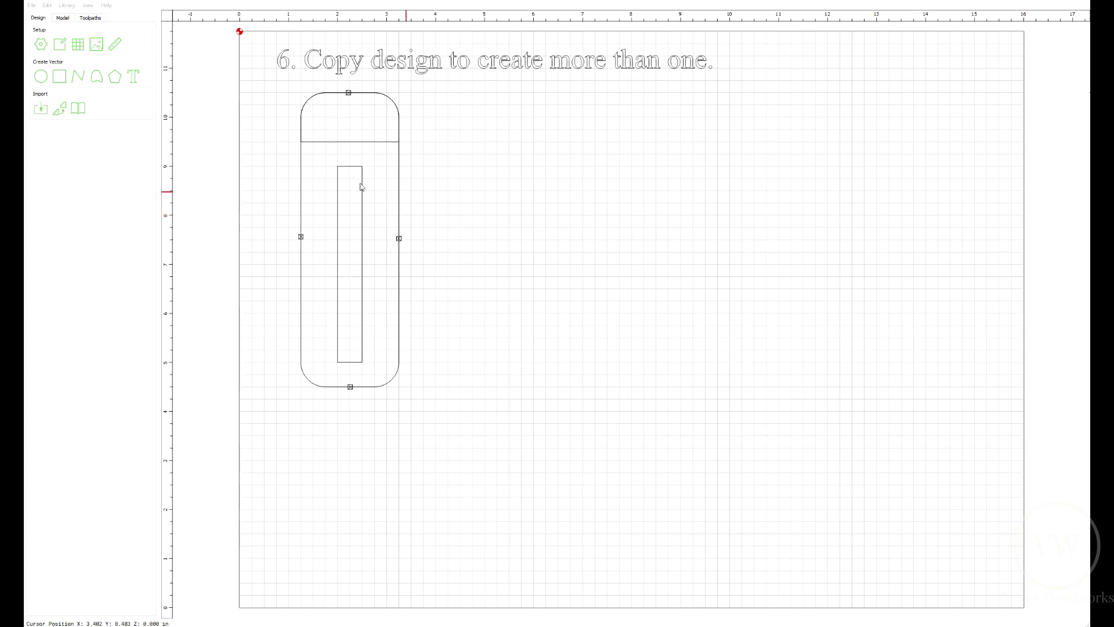
Copy the whole clamp design and place the pasted copy to the right of the original.
left_click_drag(266, 82, 451, 462)
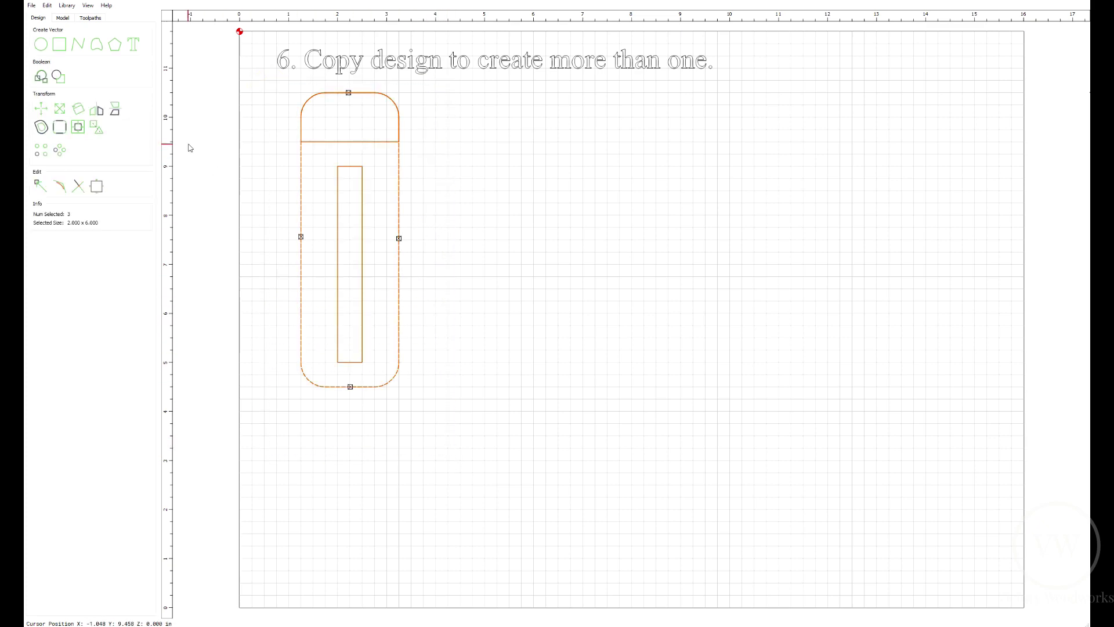
key("ctrl+c")
key("ctrl+v")
left_click_drag(211, 291, 534, 402)
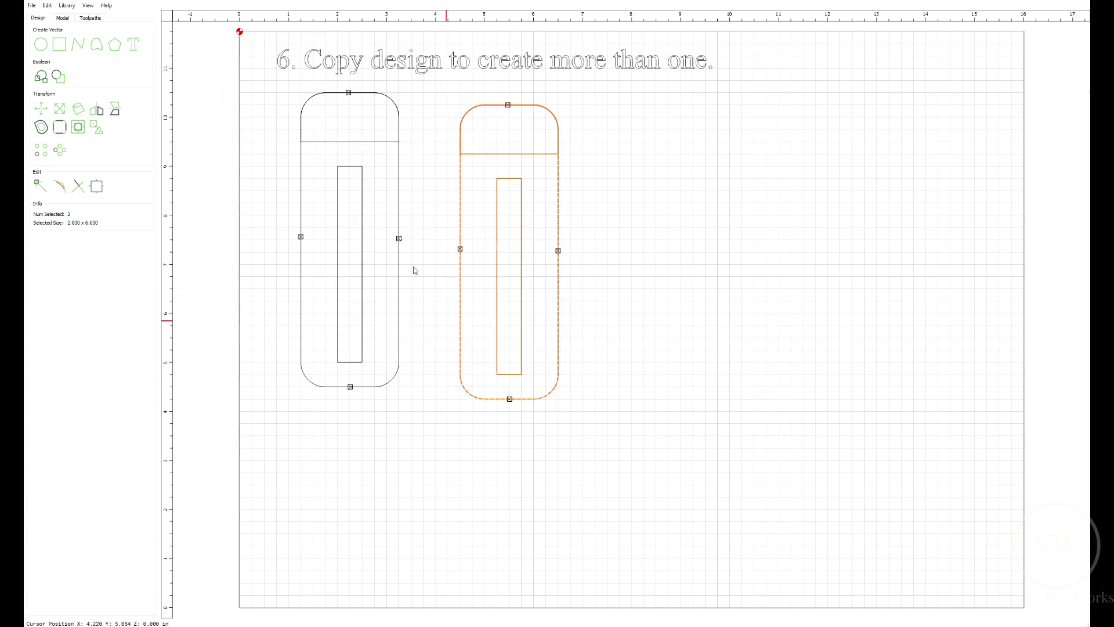
Move the step-6 title text off the board to the right.
left_click(400, 63)
scroll(400, 65, "down", 1)
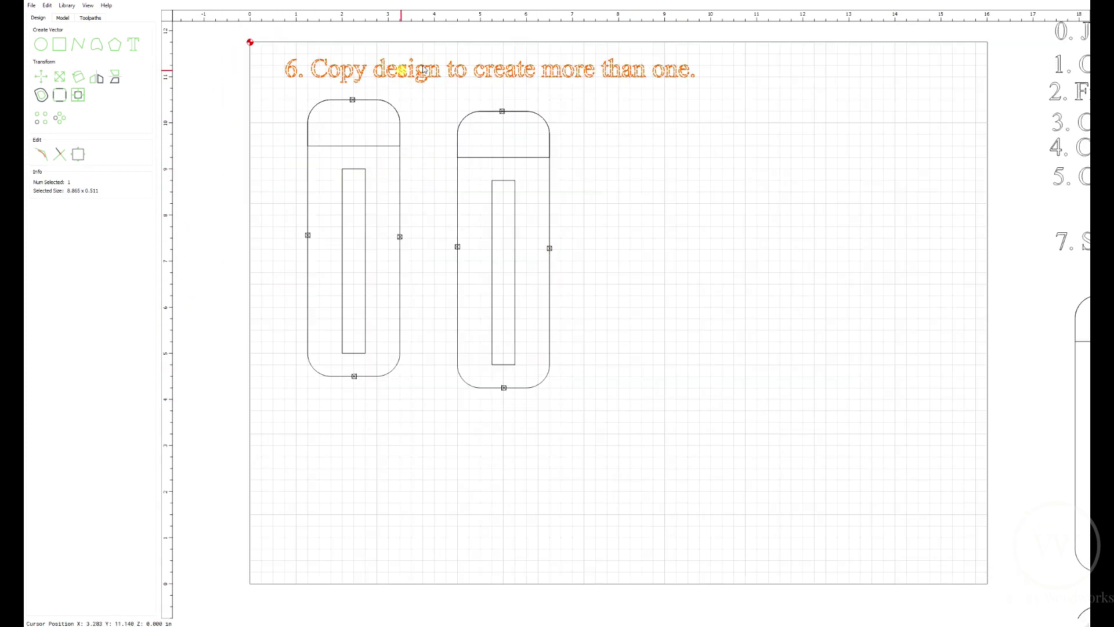
left_click_drag(423, 70, 1113, 207)
left_click(319, 102)
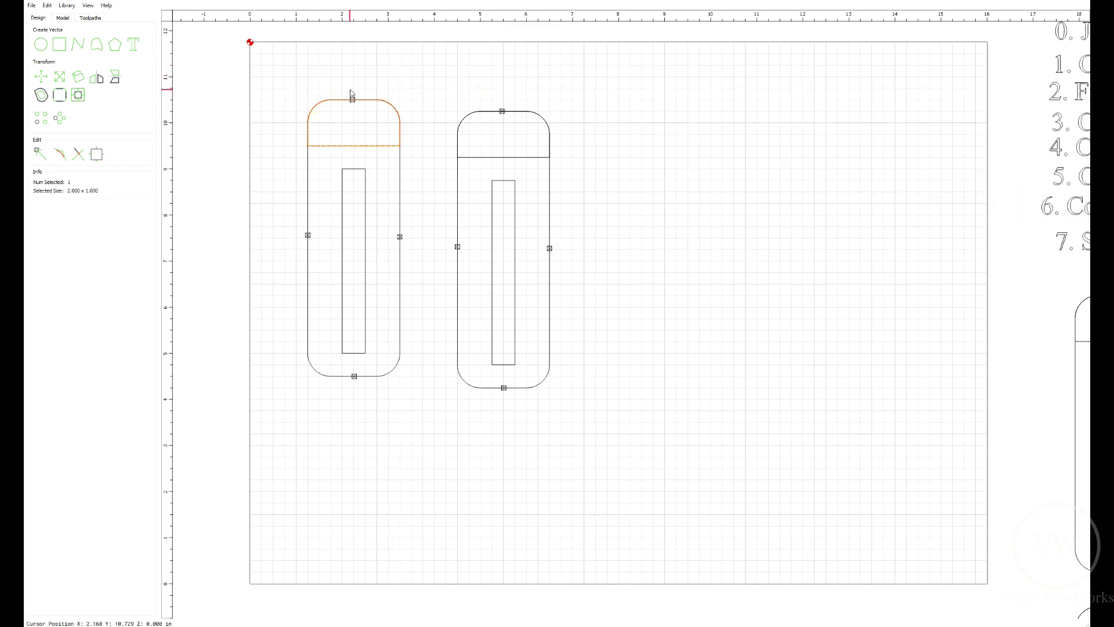
Reposition the first two clamps into a row at the board's top-left corner.
left_click(272, 130)
left_click_drag(278, 70, 428, 418)
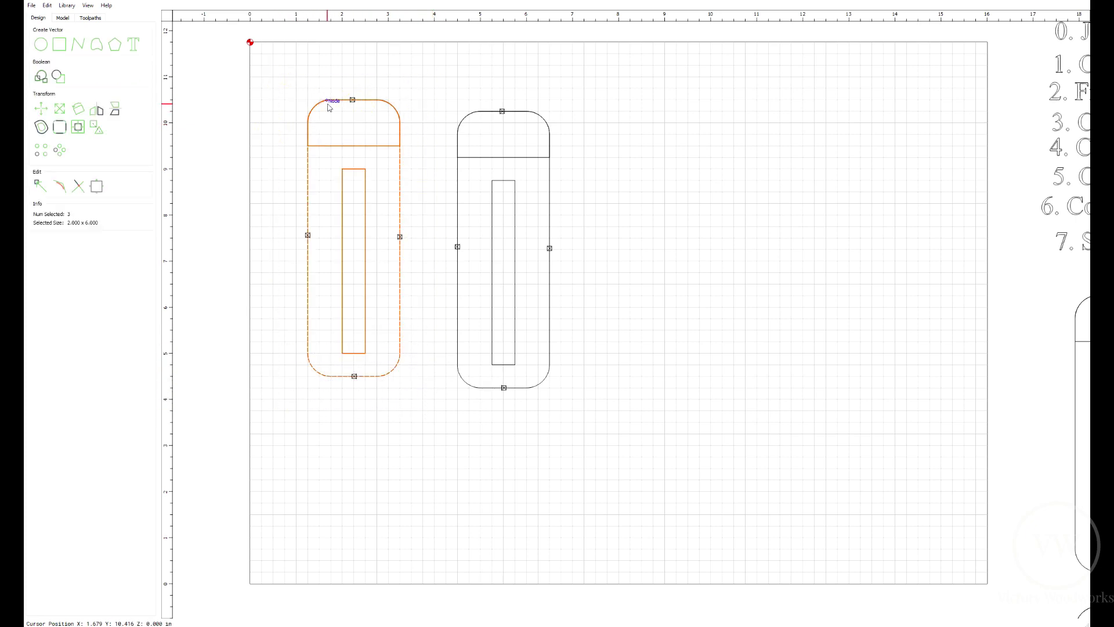
left_click_drag(328, 106, 333, 70)
left_click_drag(286, 166, 275, 165)
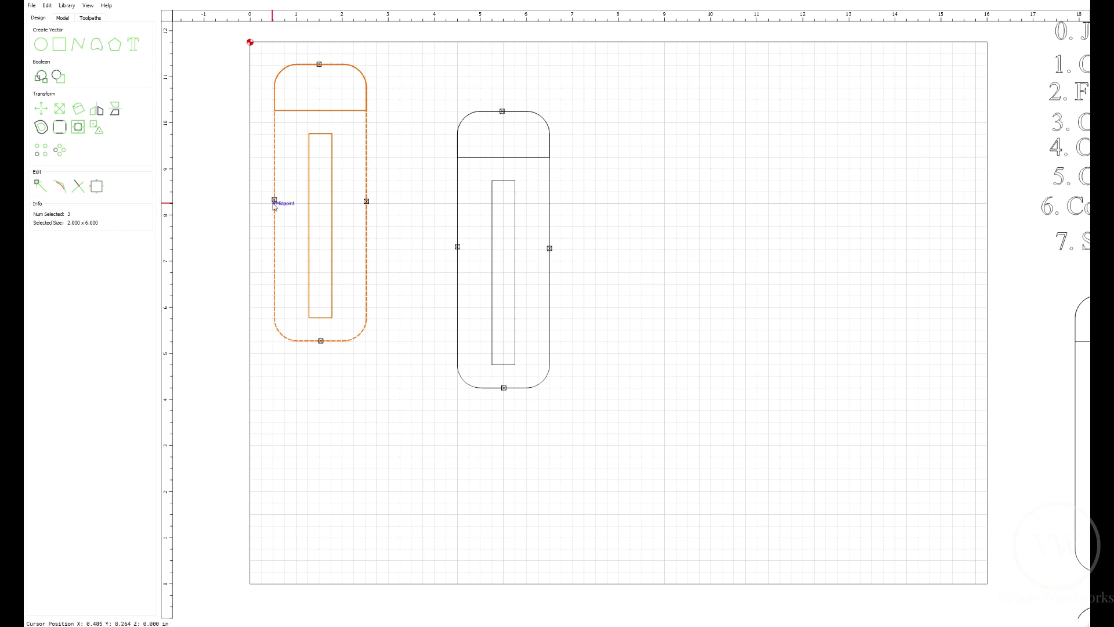
mouse_move(275, 202)
left_mouse_down()
mouse_move(261, 201)
mouse_move(271, 203)
left_mouse_up()
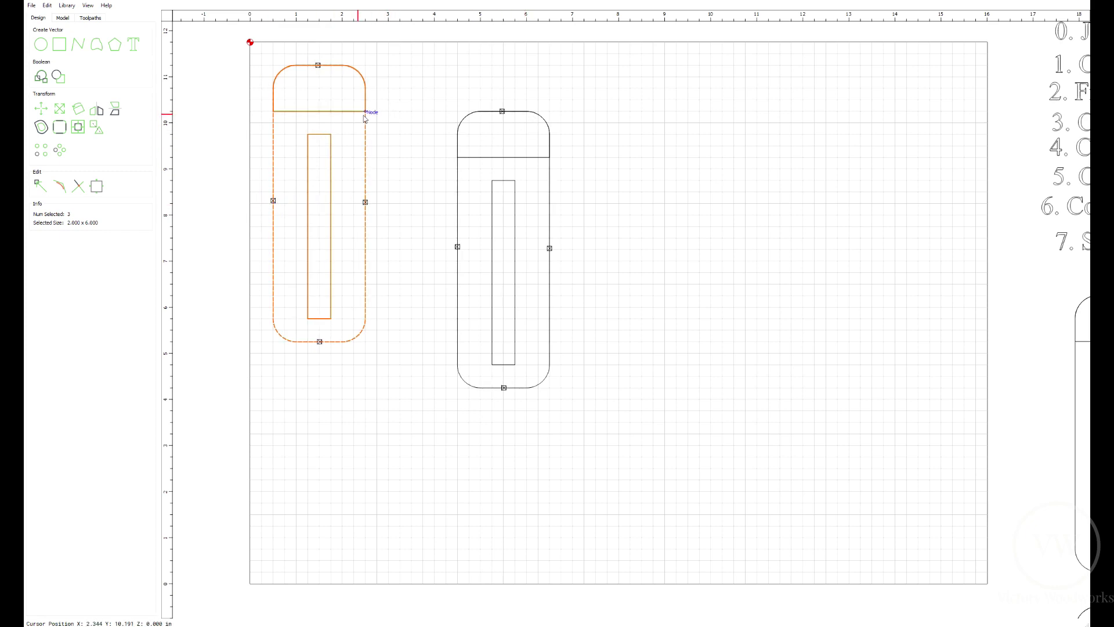
left_click_drag(439, 90, 601, 489)
left_click_drag(531, 114, 472, 68)
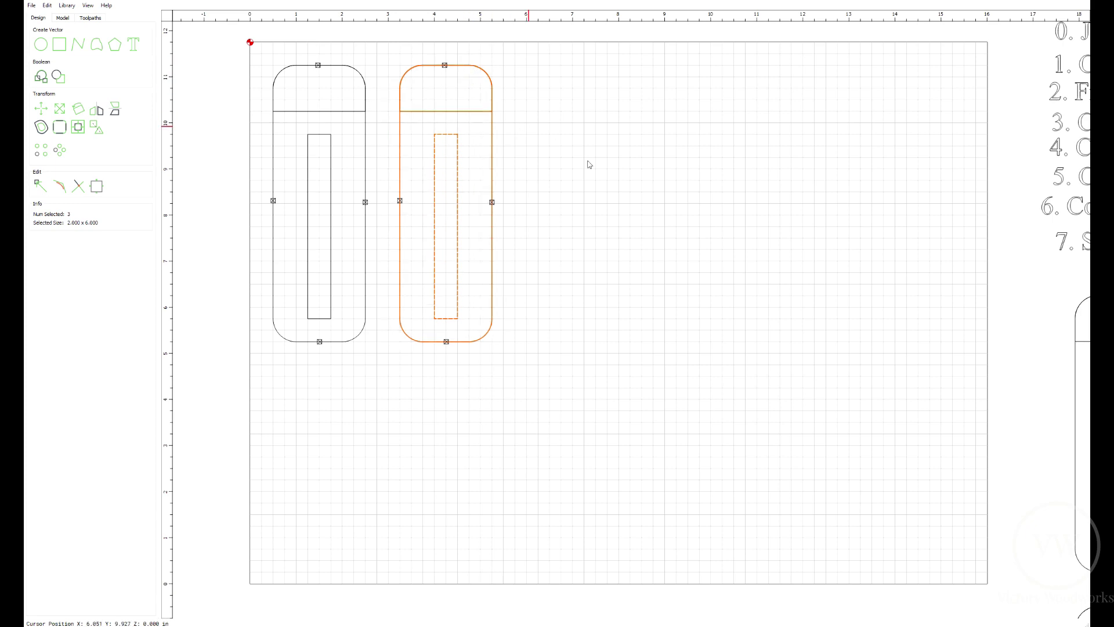
Paste four more clamp copies, lining three up in the row and dropping the sixth below.
key("ctrl+v")
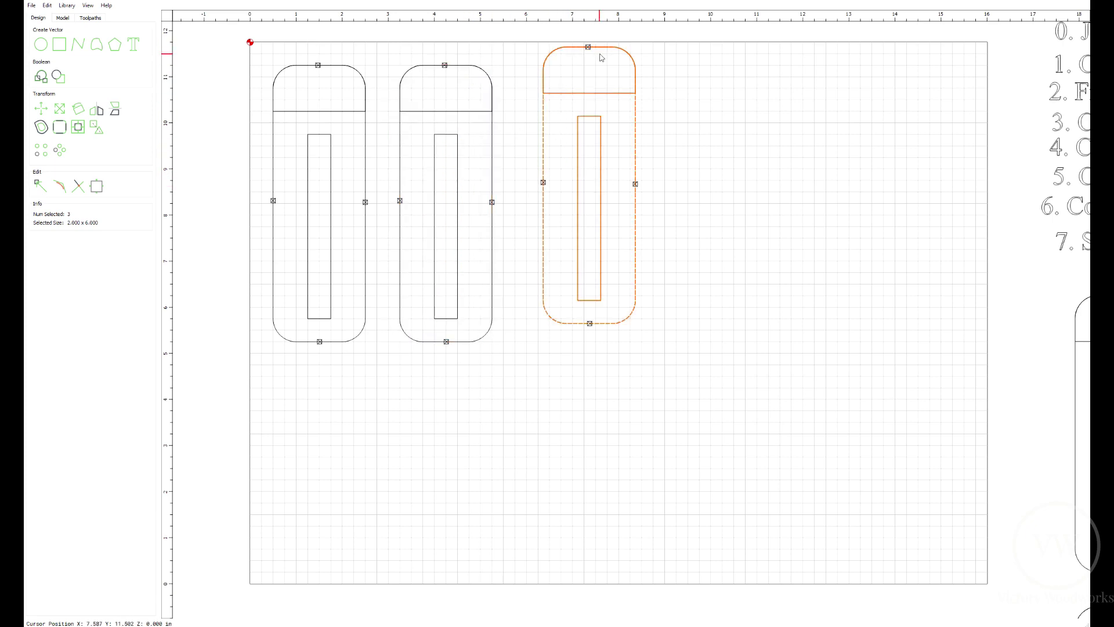
mouse_move(601, 49)
left_mouse_down()
mouse_move(585, 74)
mouse_move(575, 68)
mouse_move(587, 73)
left_mouse_up()
key("ctrl+v")
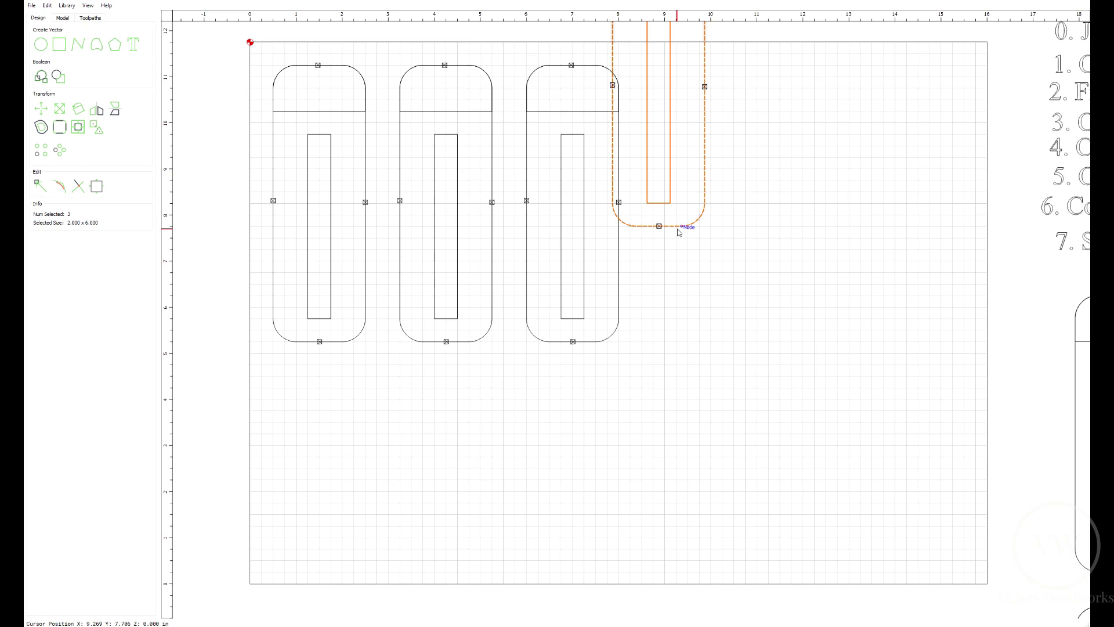
left_click_drag(678, 231, 728, 344)
key("ctrl+v")
left_click_drag(816, 201, 826, 65)
key("ctrl+v")
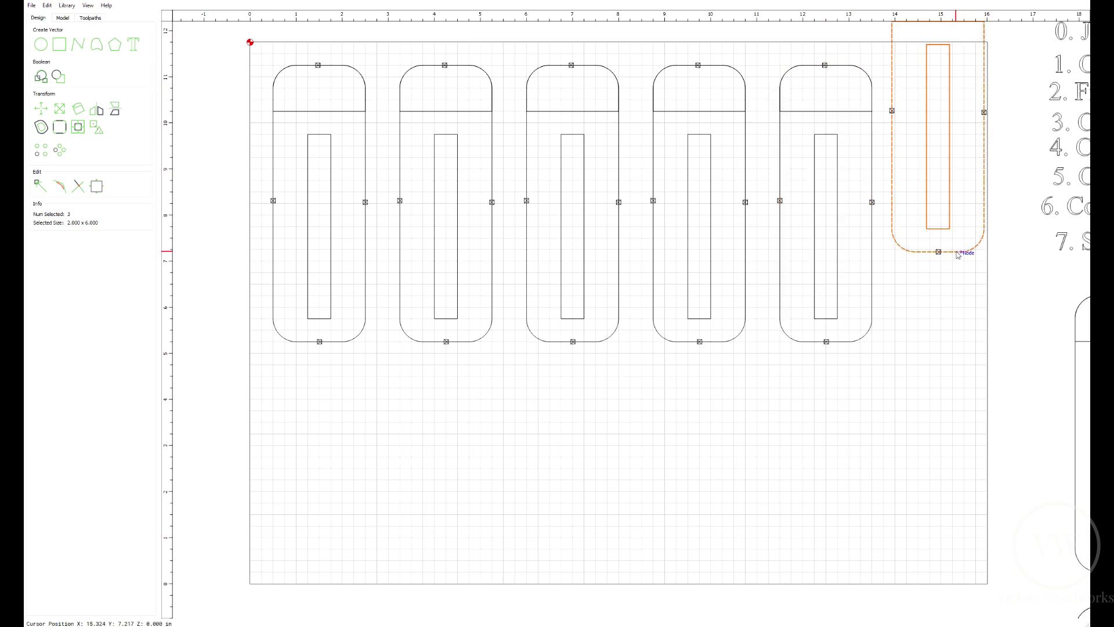
left_click_drag(959, 253, 435, 558)
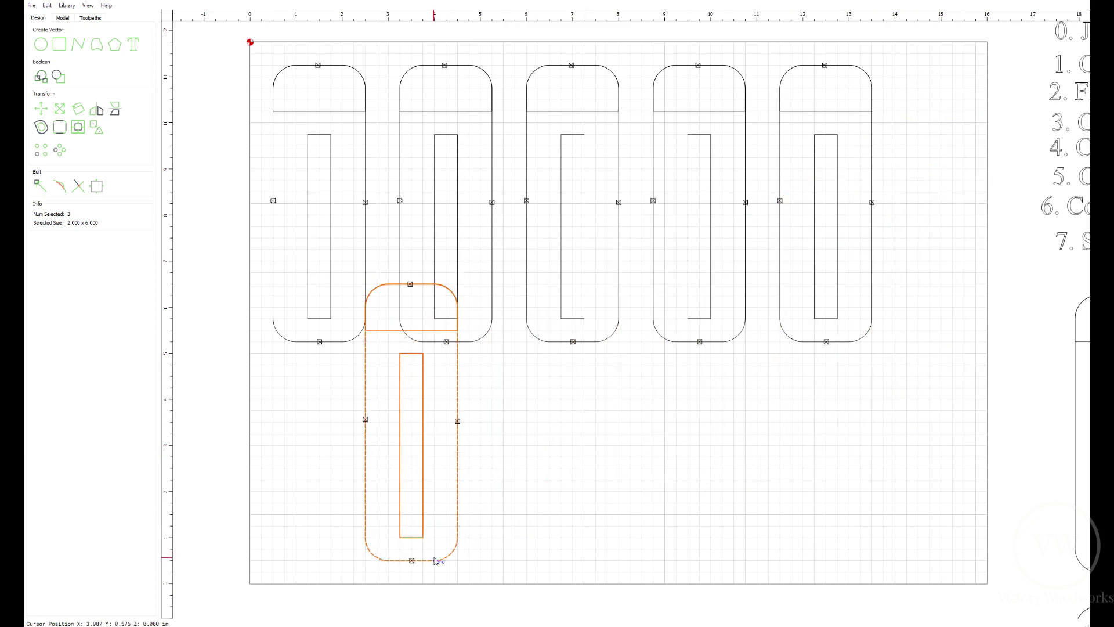
Rotate the lower clamp 90 degrees so it lies horizontally.
left_click(79, 109)
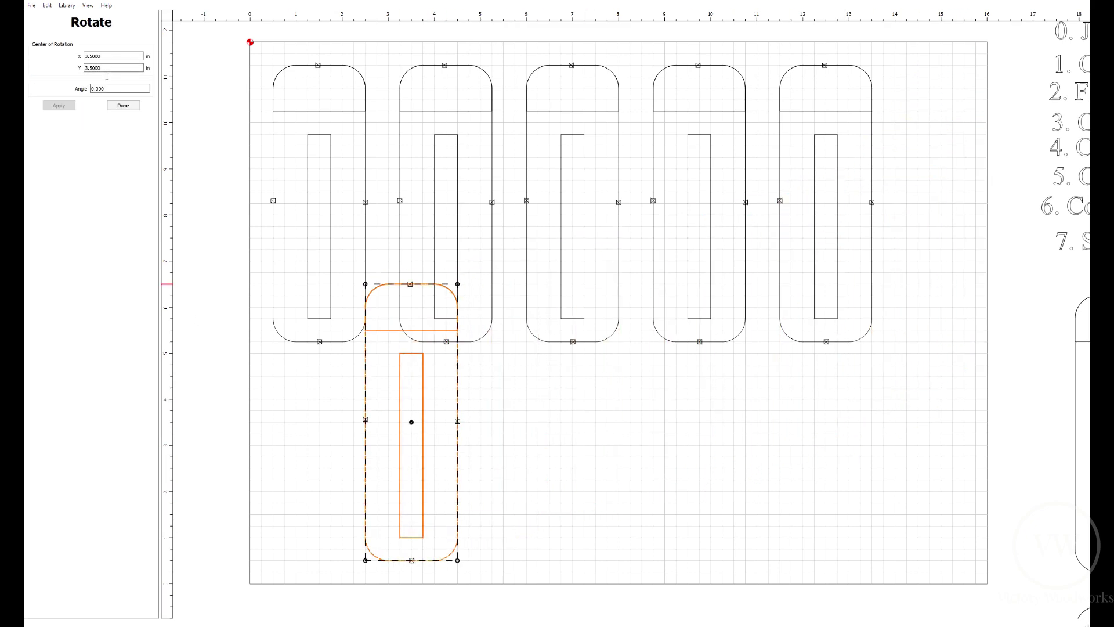
double_click(102, 88)
type("90")
left_click(59, 105)
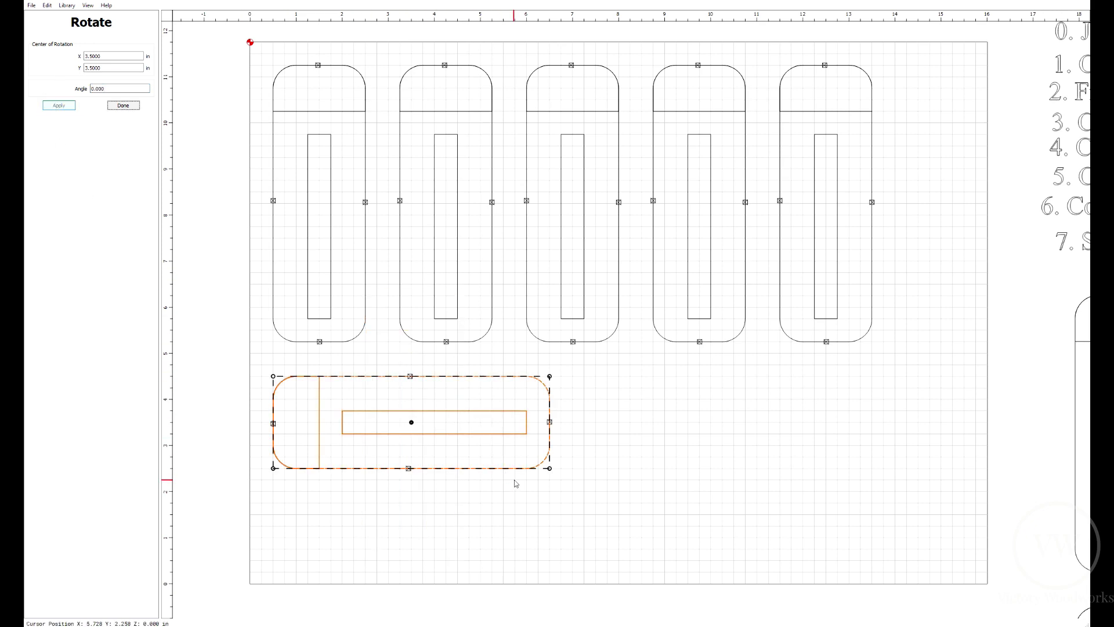
Duplicate the horizontal clamp and align the copy level beside it on the right.
key("ctrl+c")
key("ctrl+v")
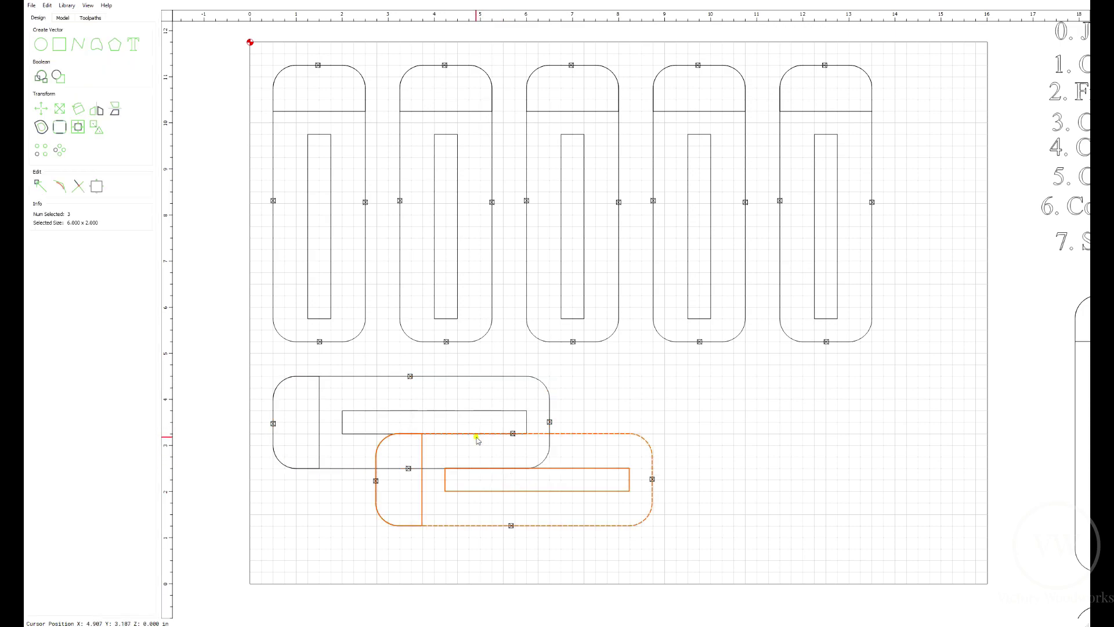
left_click_drag(477, 439, 692, 393)
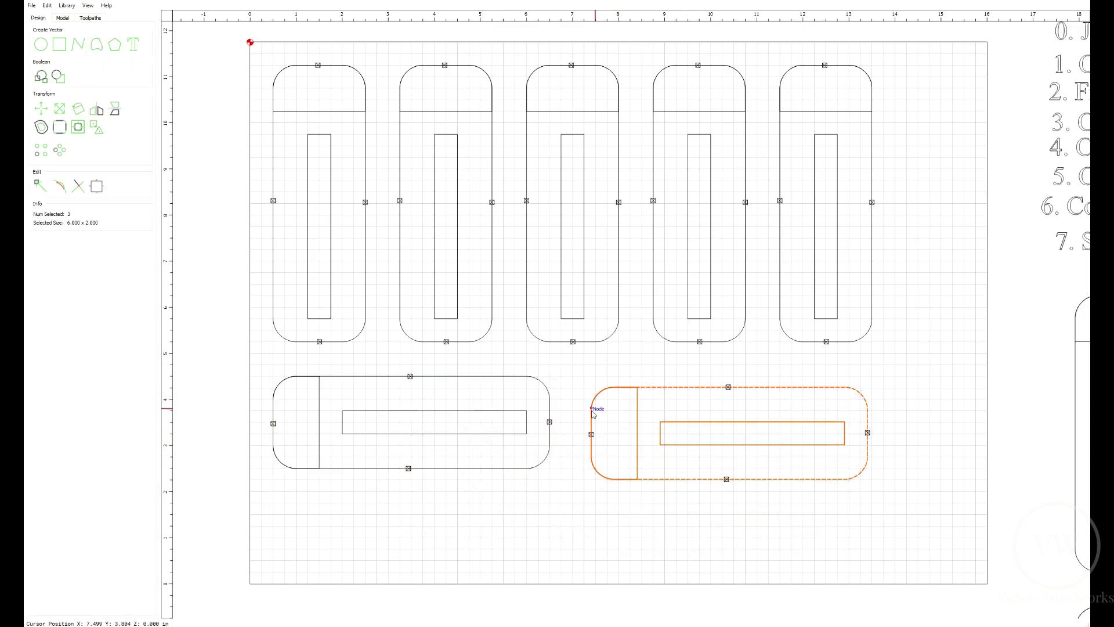
left_click_drag(591, 413, 591, 403)
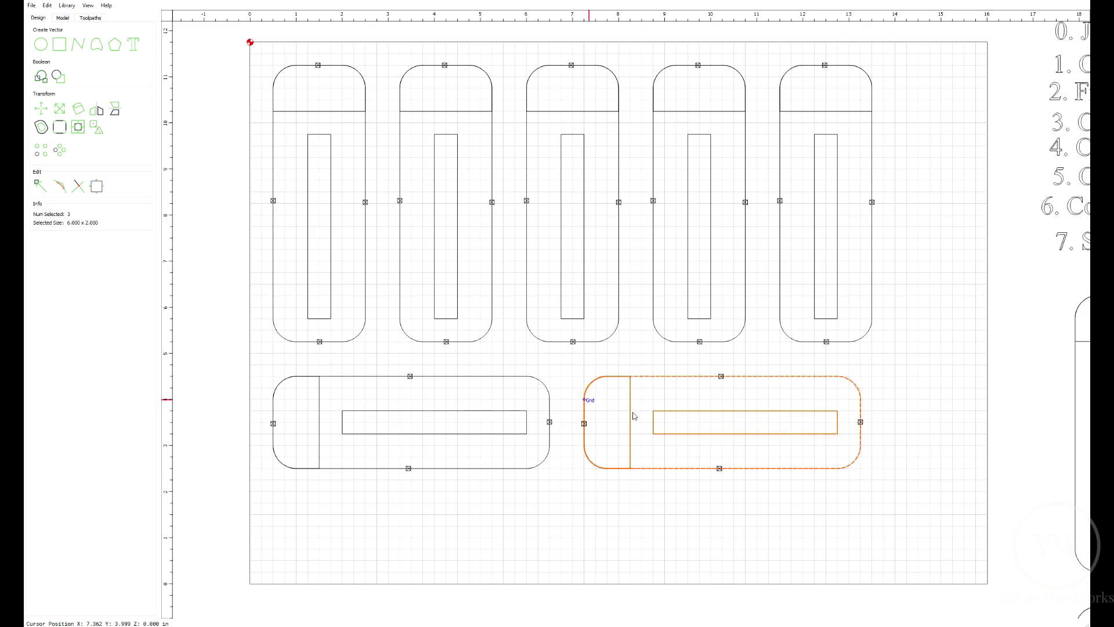
left_click(936, 427)
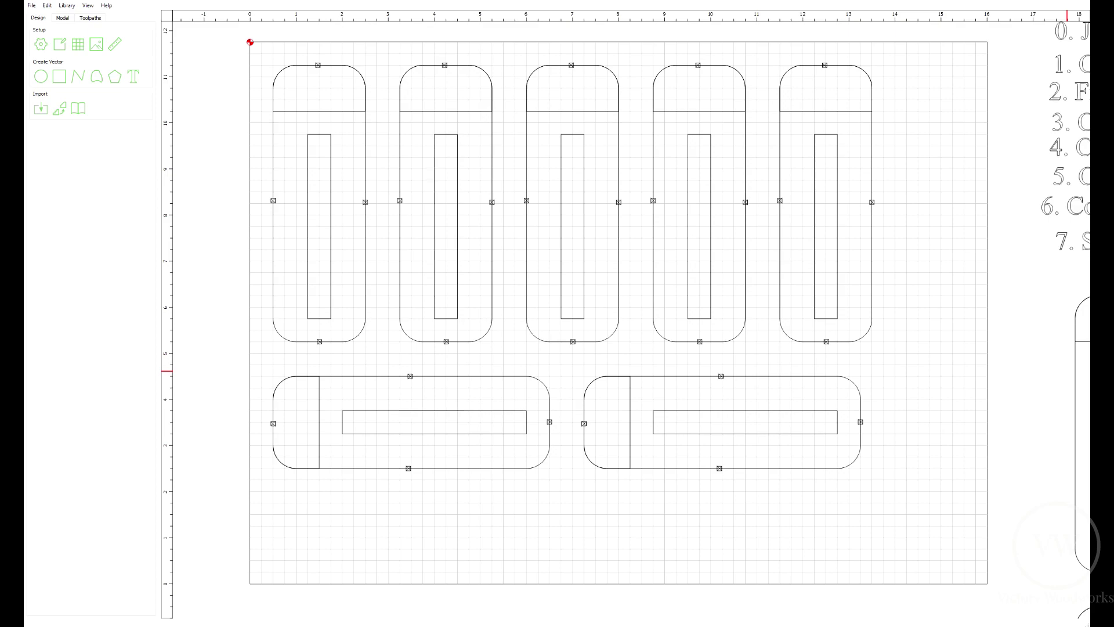
Simulate all toolpaths in beech, then disable Cut Out and Screw Slot to simulate only Tongue.
left_click(99, 22)
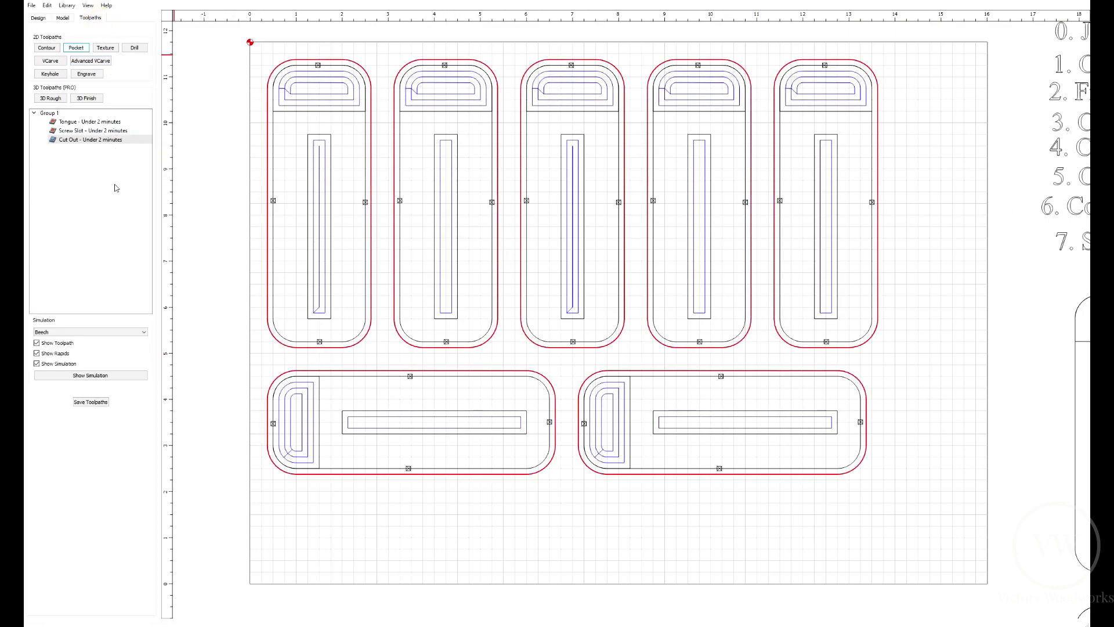
left_click(126, 380)
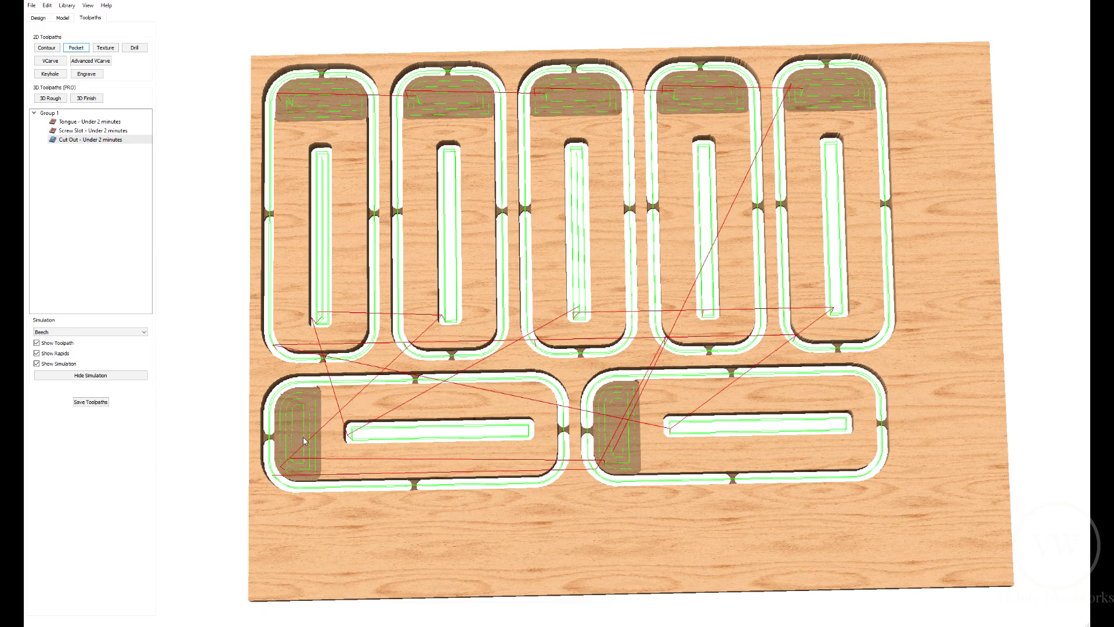
right_click(110, 140)
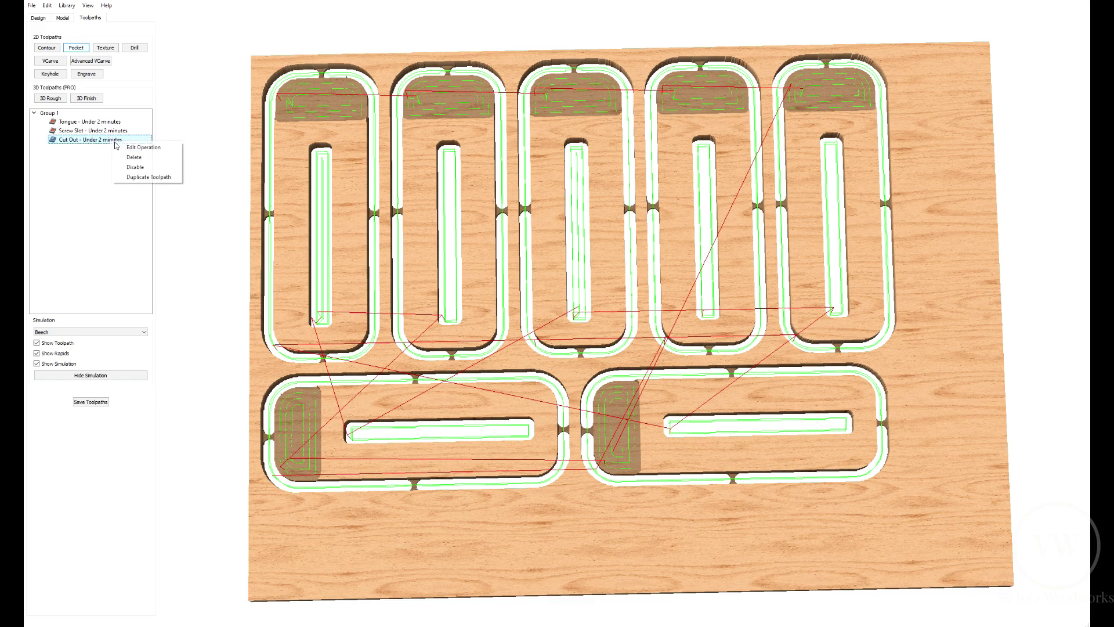
left_click(139, 168)
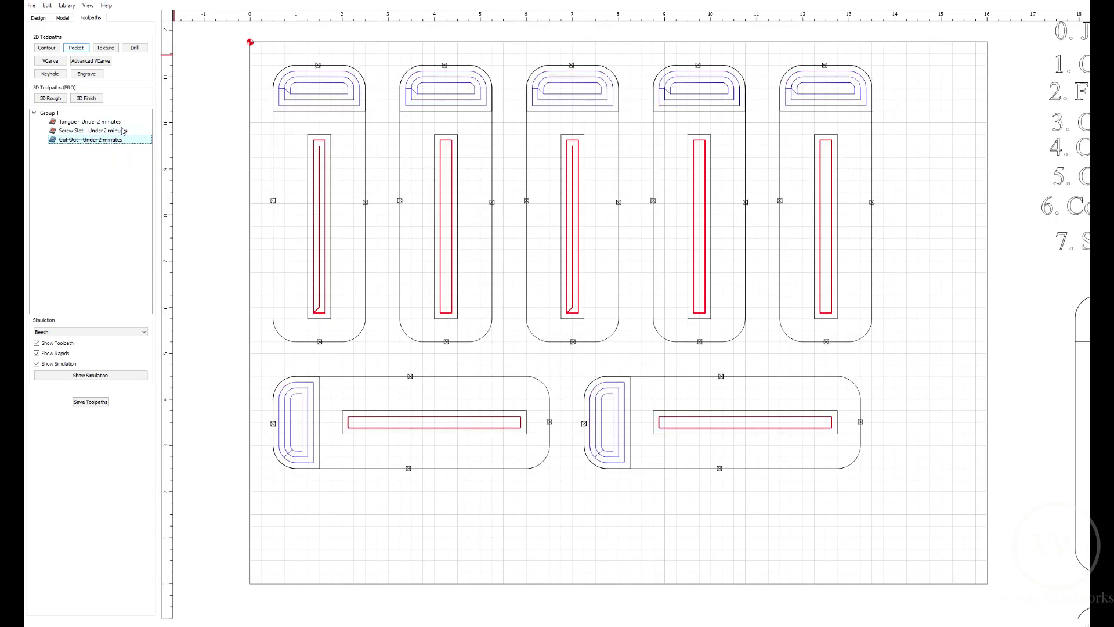
right_click(122, 130)
left_click(147, 152)
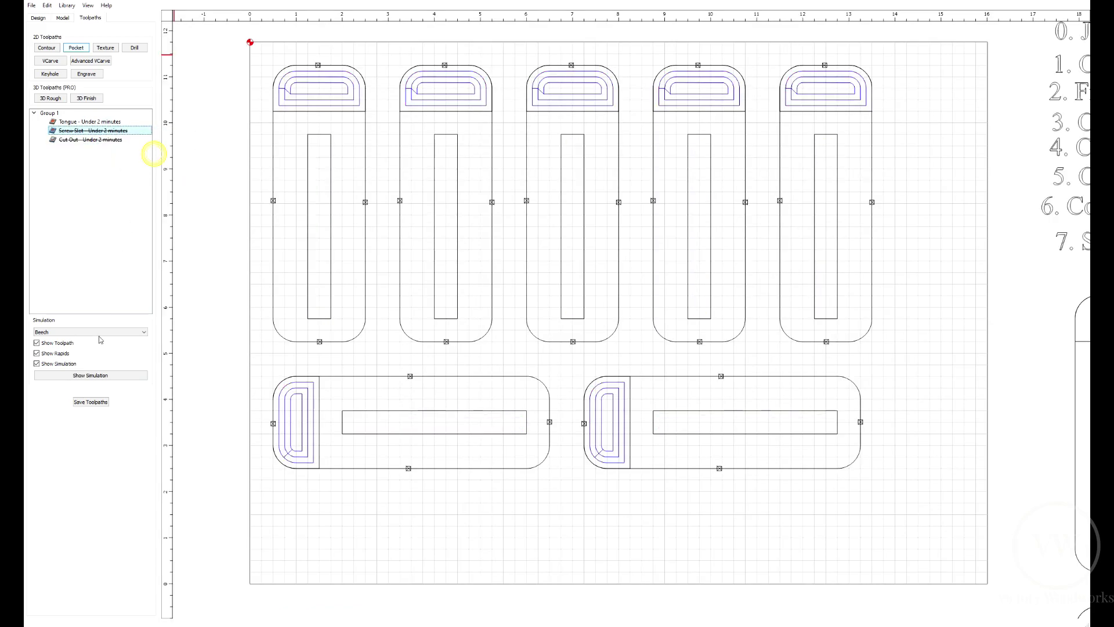
left_click(105, 376)
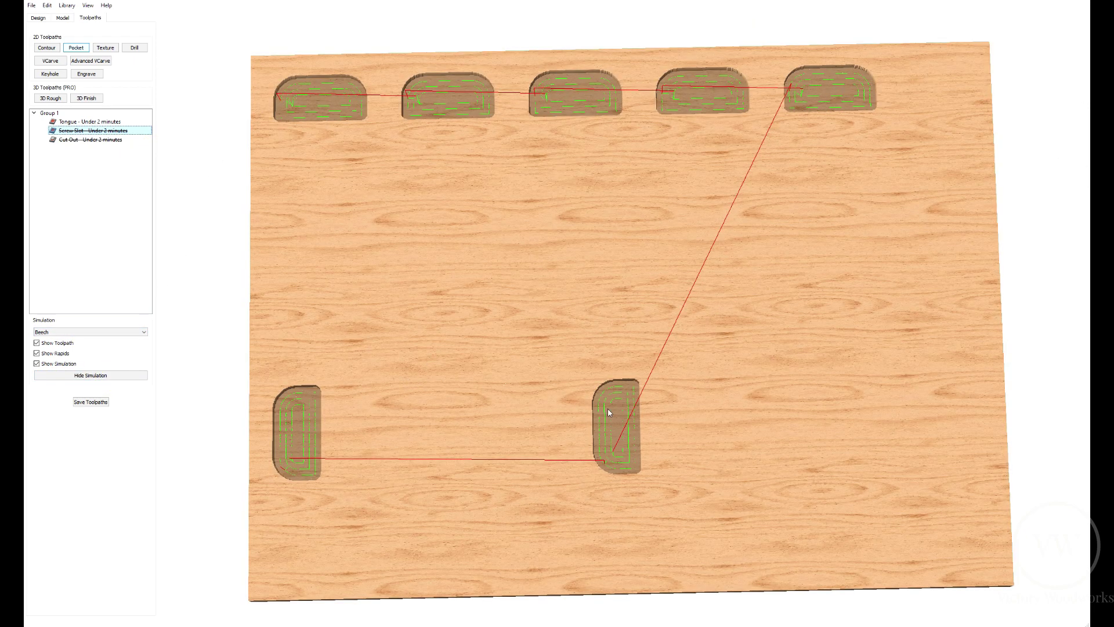
Disable Tongue, re-enable Screw Slot, and simulate only the seven screw slots.
right_click(110, 123)
left_click(133, 148)
right_click(119, 133)
left_click(136, 152)
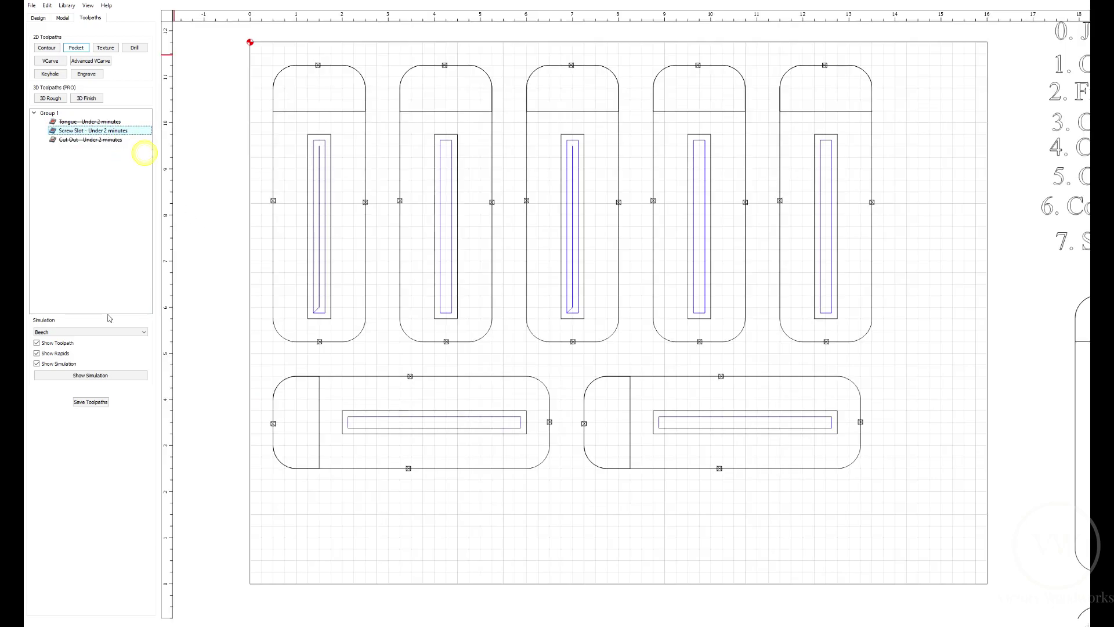
left_click(126, 377)
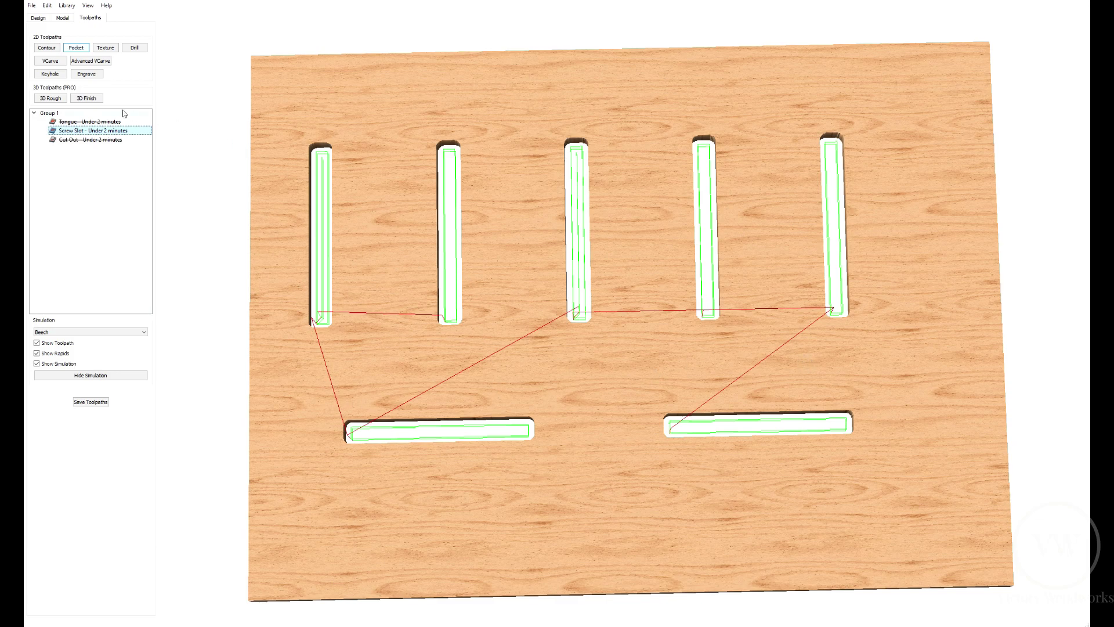
Disable Screw Slot, re-enable Cut Out, and simulate only the clamp cut-out profiles.
right_click(113, 132)
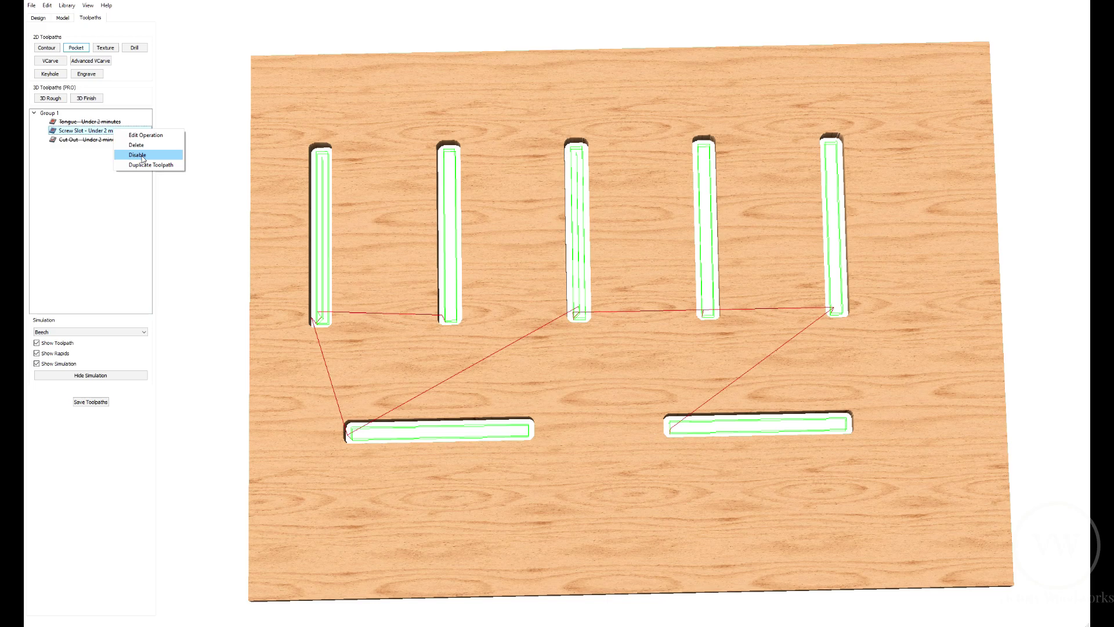
left_click(137, 155)
right_click(116, 141)
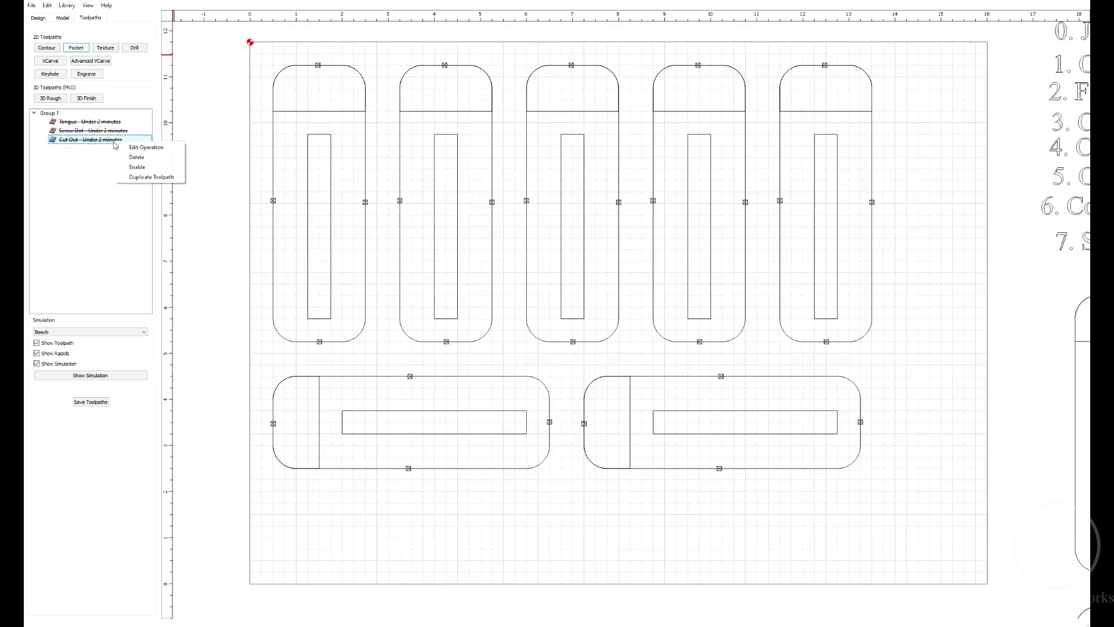
left_click(138, 168)
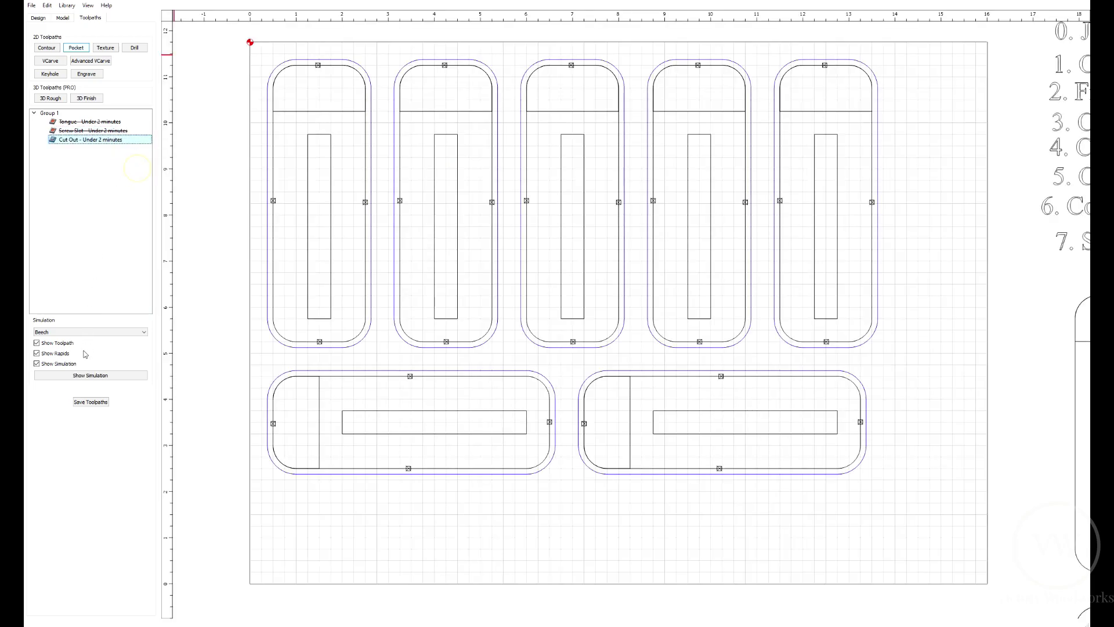
left_click(102, 376)
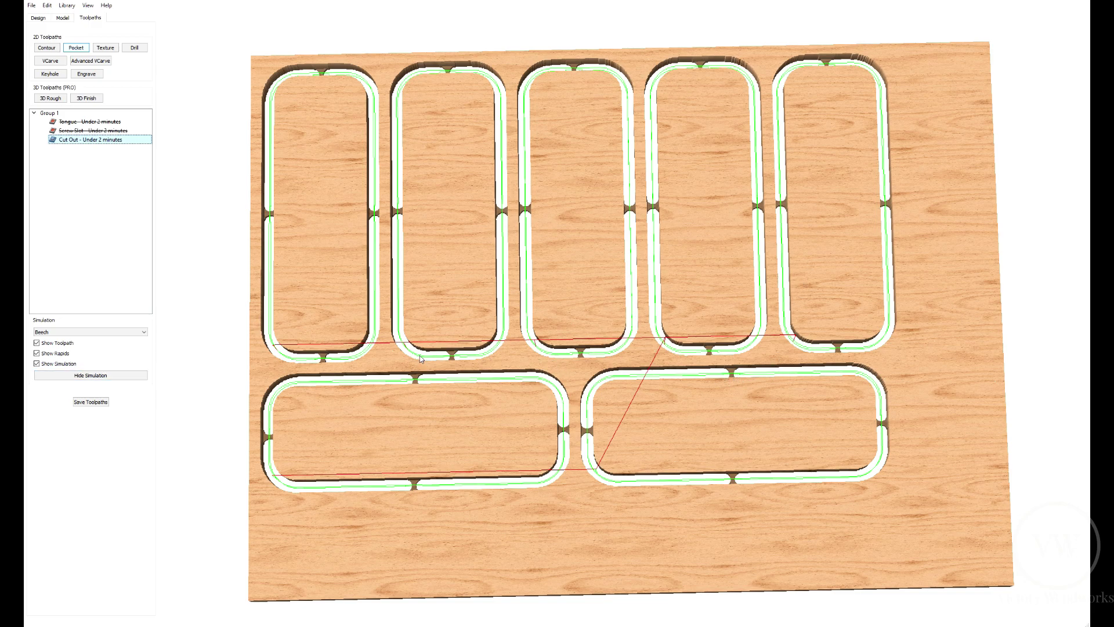
Re-enable the Screw Slot and Tongue toolpaths so all three are active again.
right_click(119, 133)
left_click(145, 159)
right_click(115, 123)
left_click(147, 149)
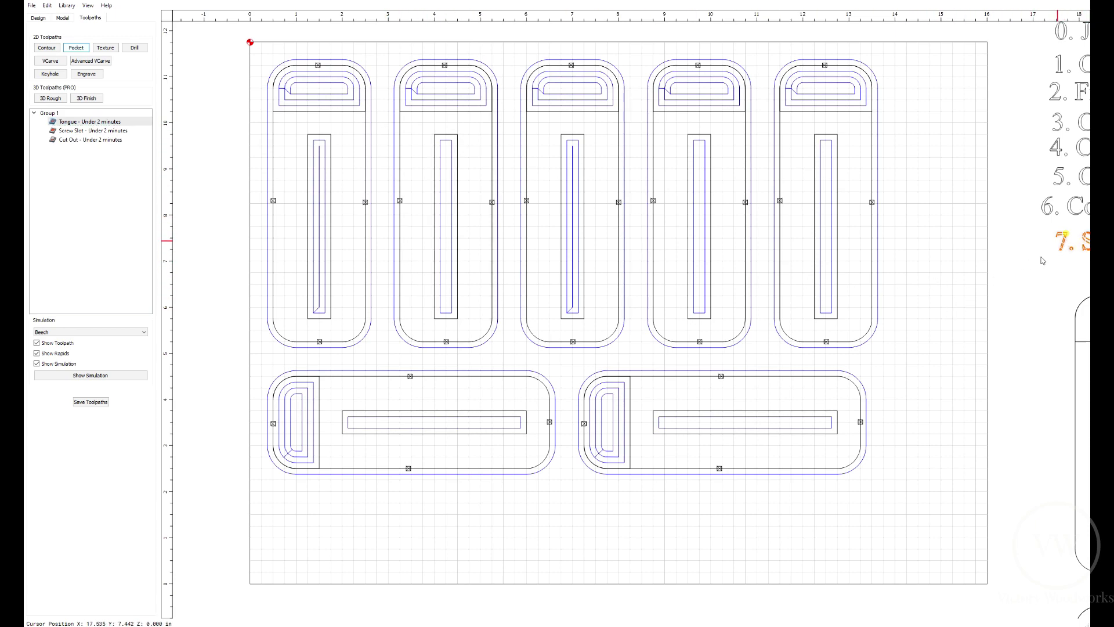
left_click(38, 17)
Place the step 7 note below the clamps and begin saving the toolpaths as G-code.
left_click_drag(1065, 246, 306, 513)
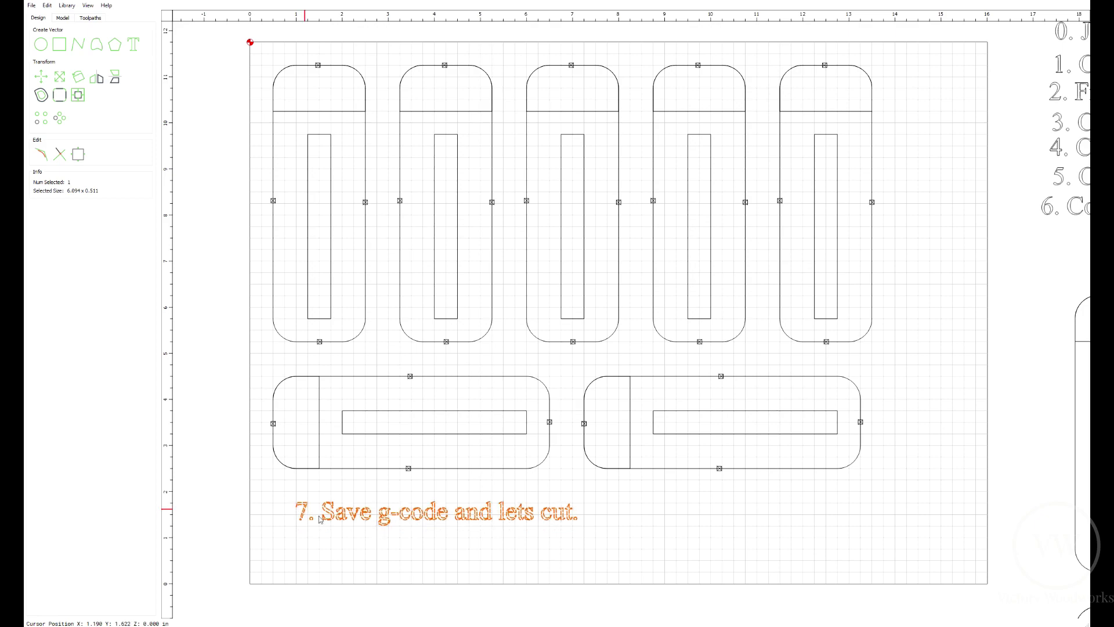
left_click(663, 527)
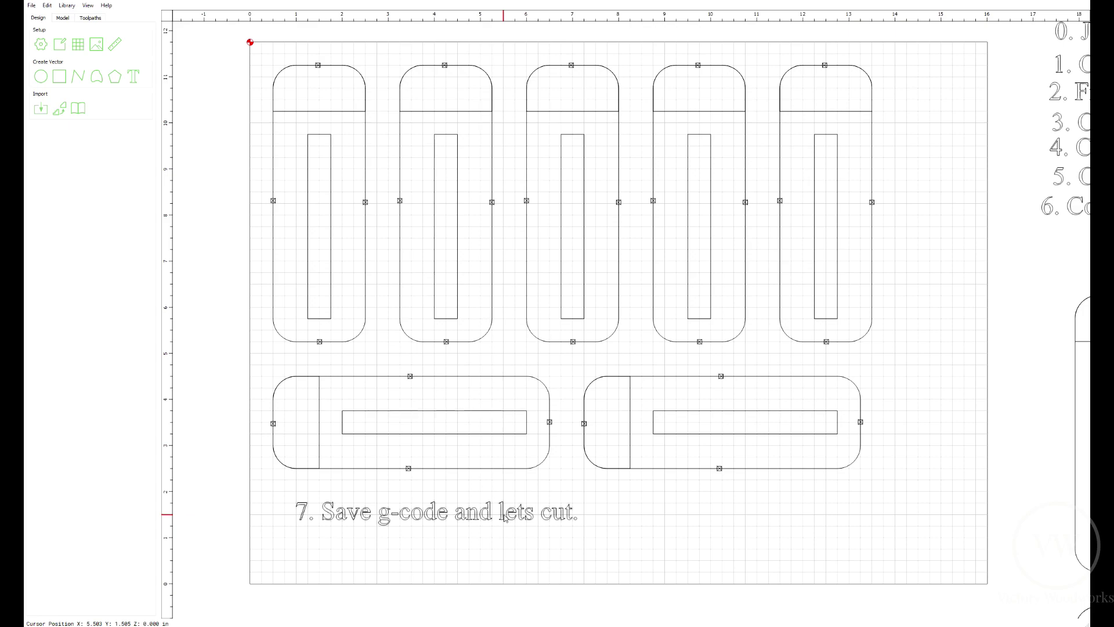
left_click(92, 18)
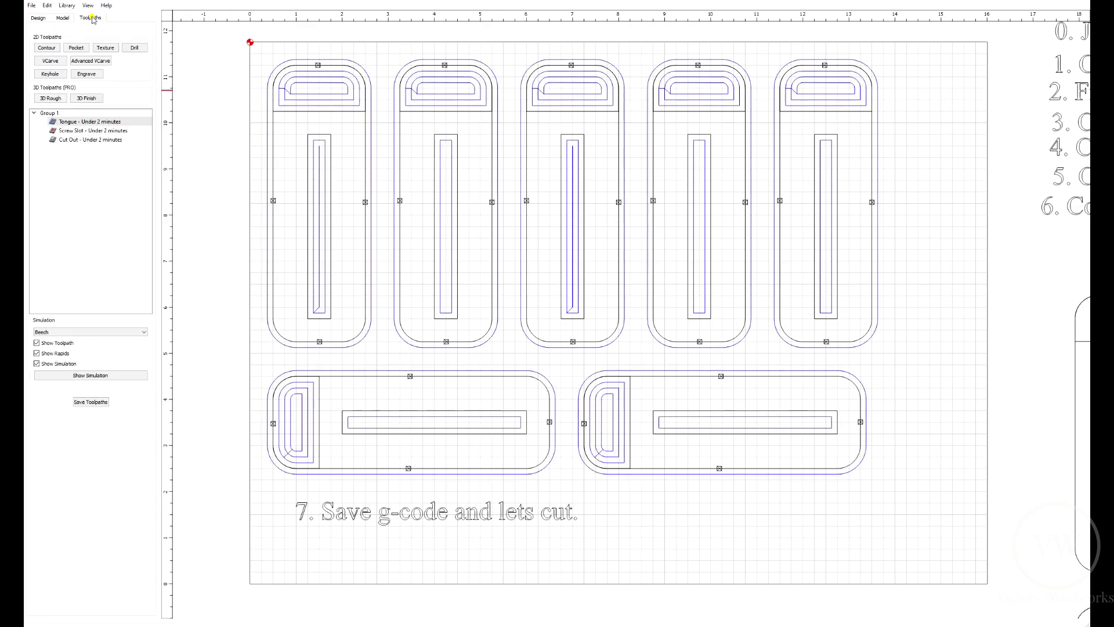
left_click(102, 403)
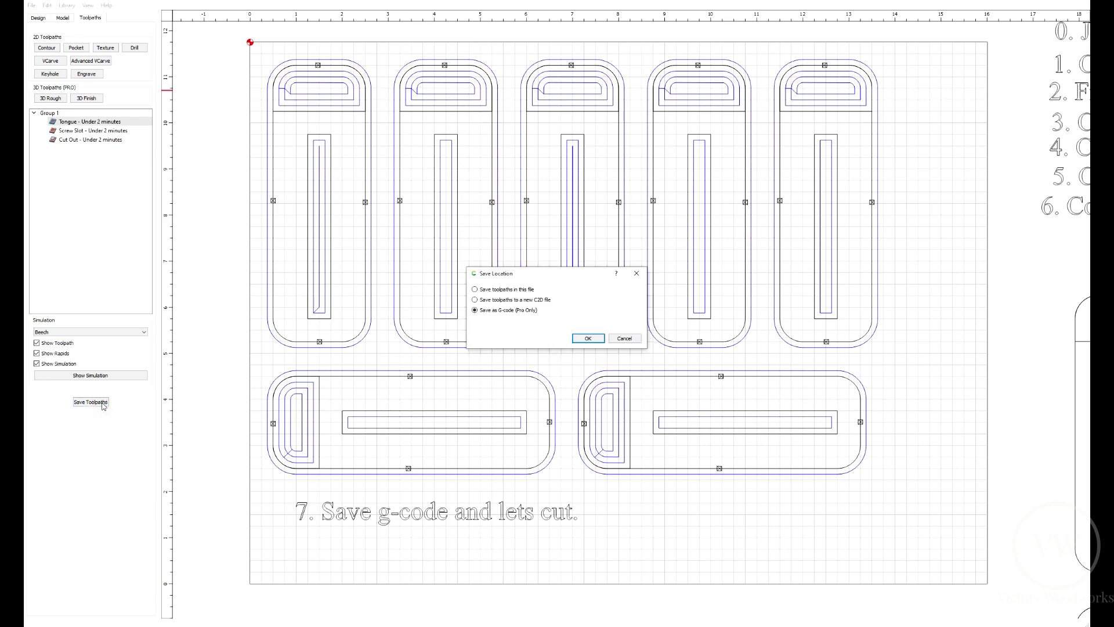